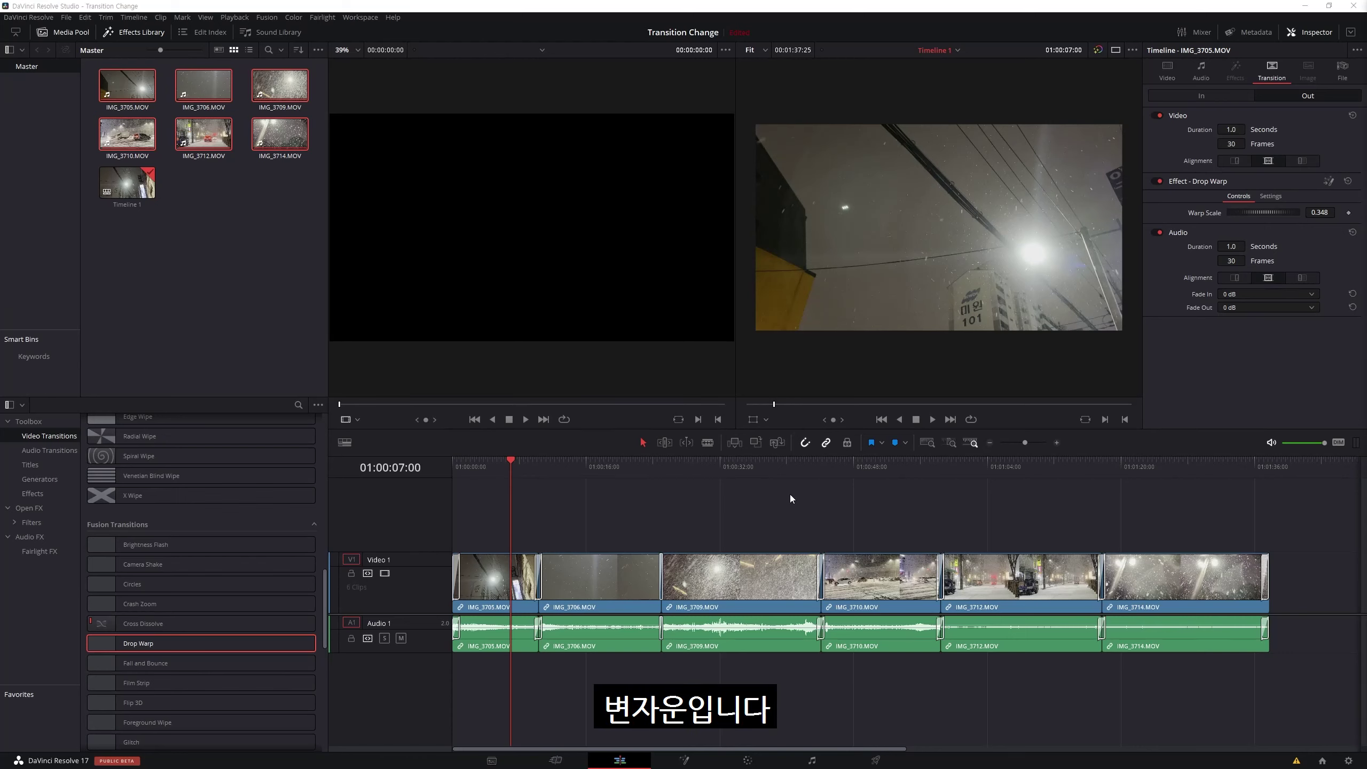
Step: Inspect the cut transitions, including IMG_3709 to IMG_3710, then select all timeline items
drag(521, 468, 542, 469)
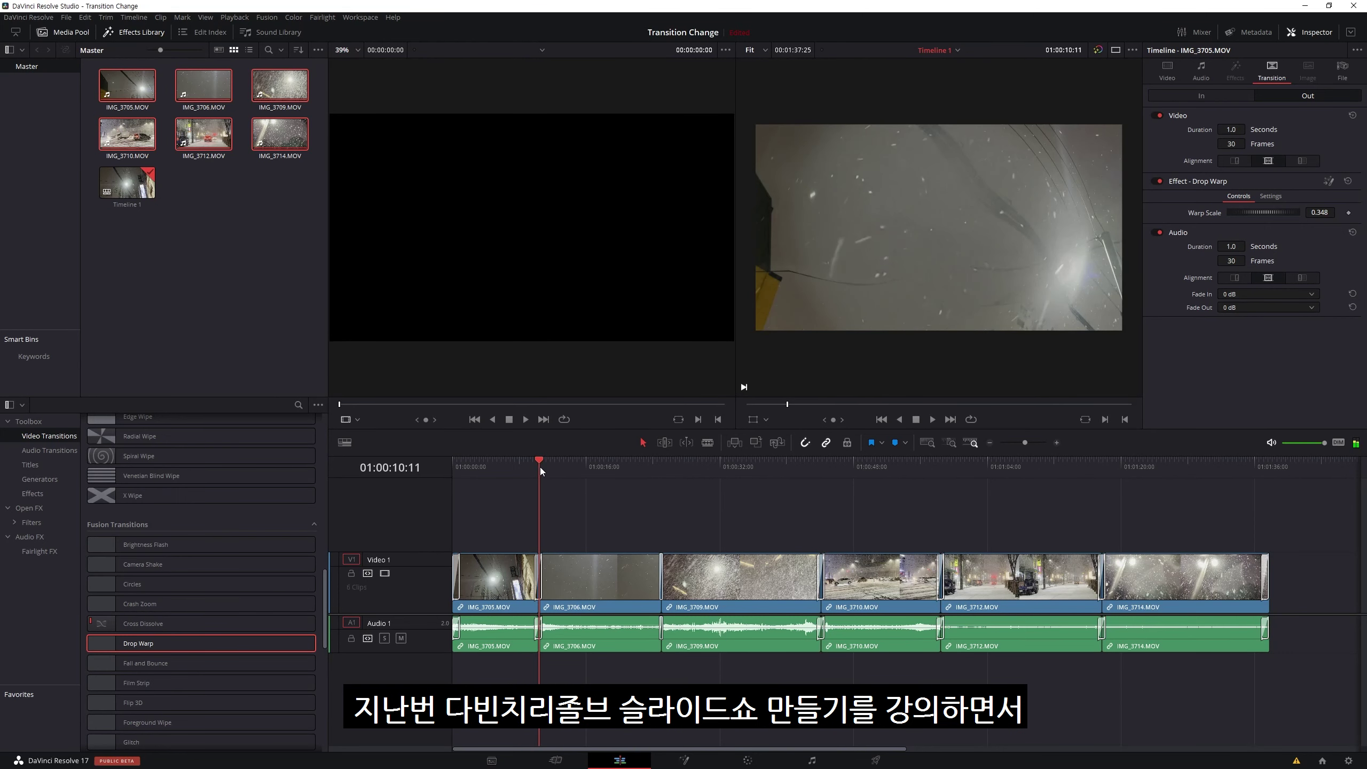
key(ctrl+z)
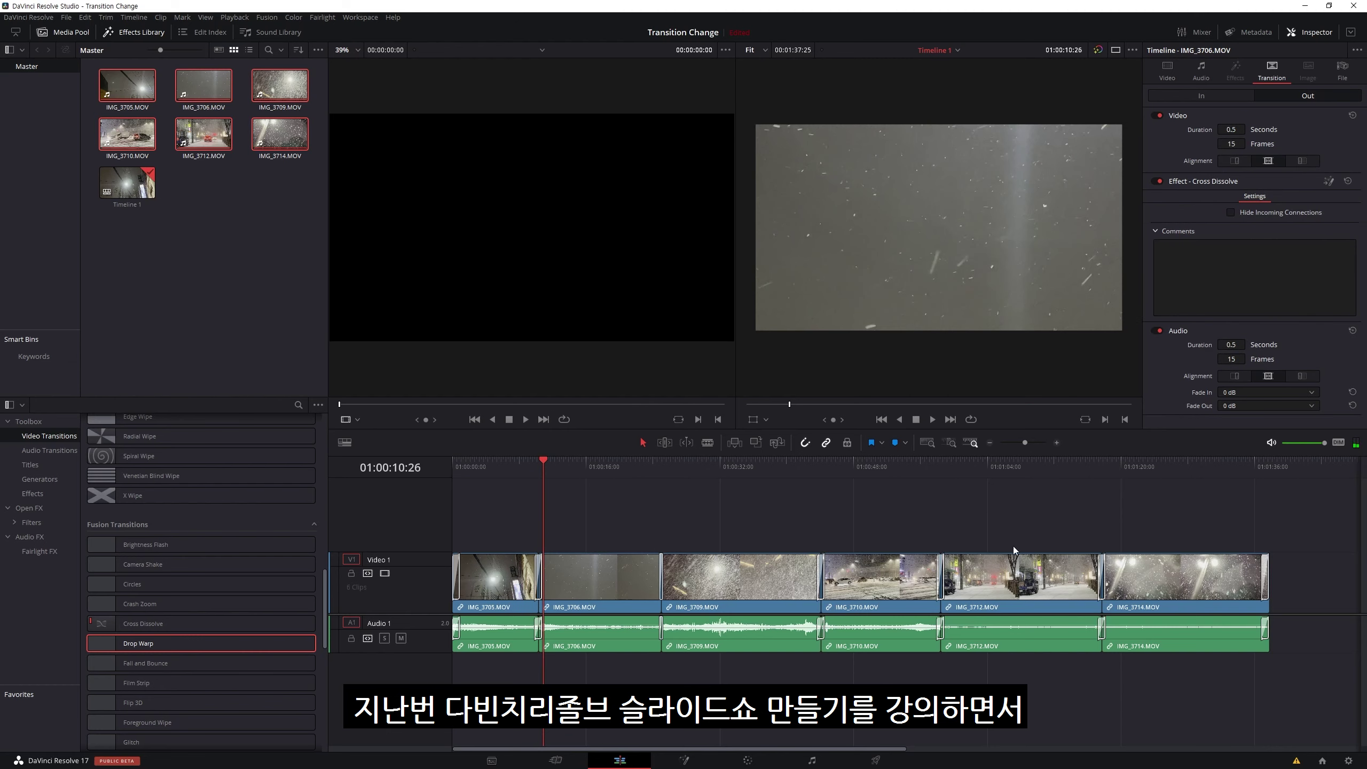
click(815, 467)
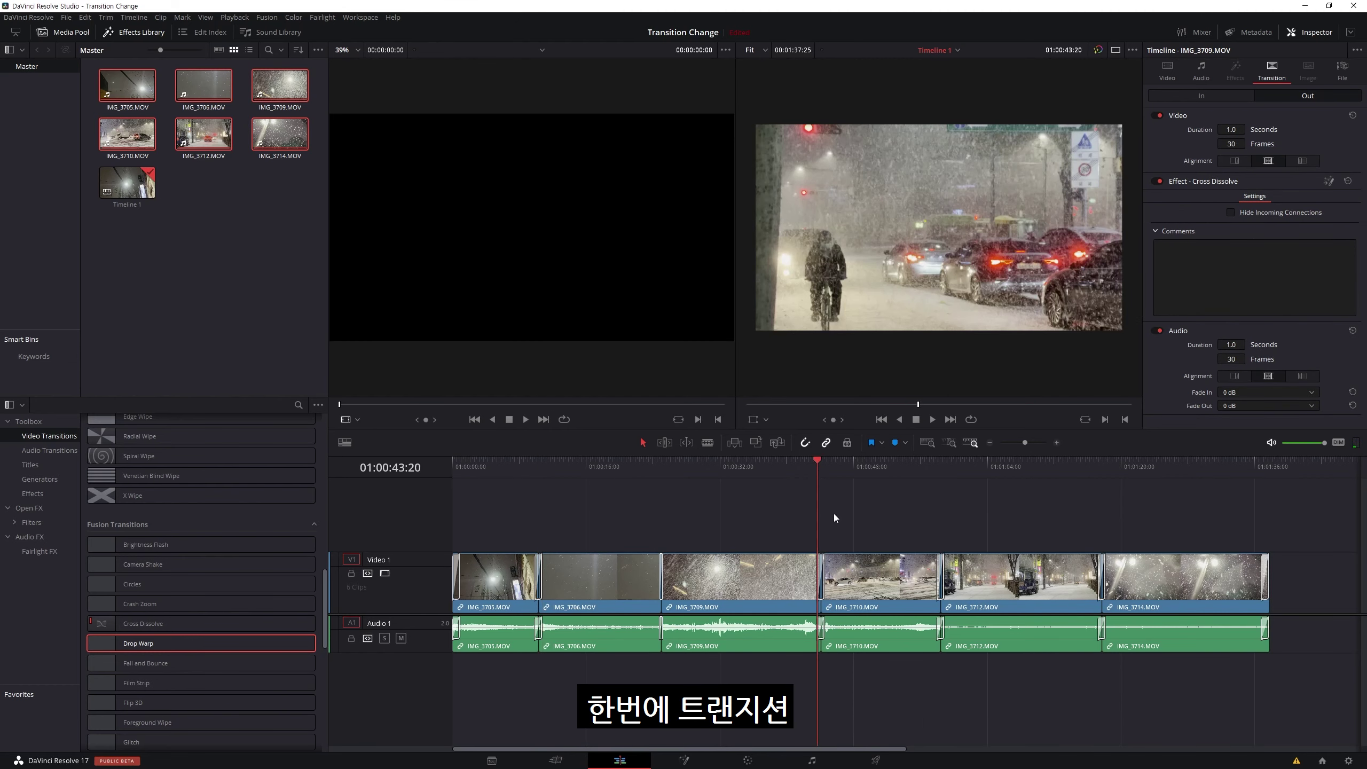
scroll(840, 517, up, 4)
click(917, 578)
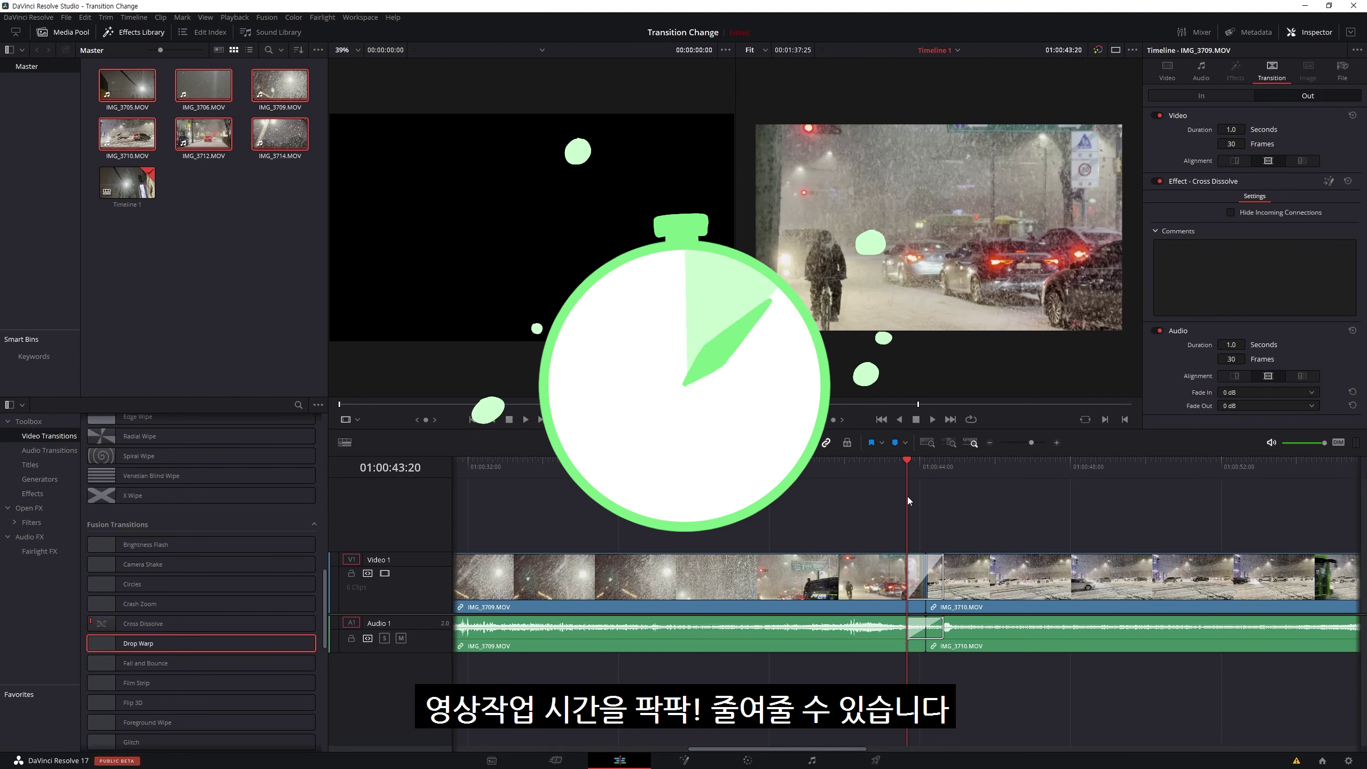
key(ctrl+a)
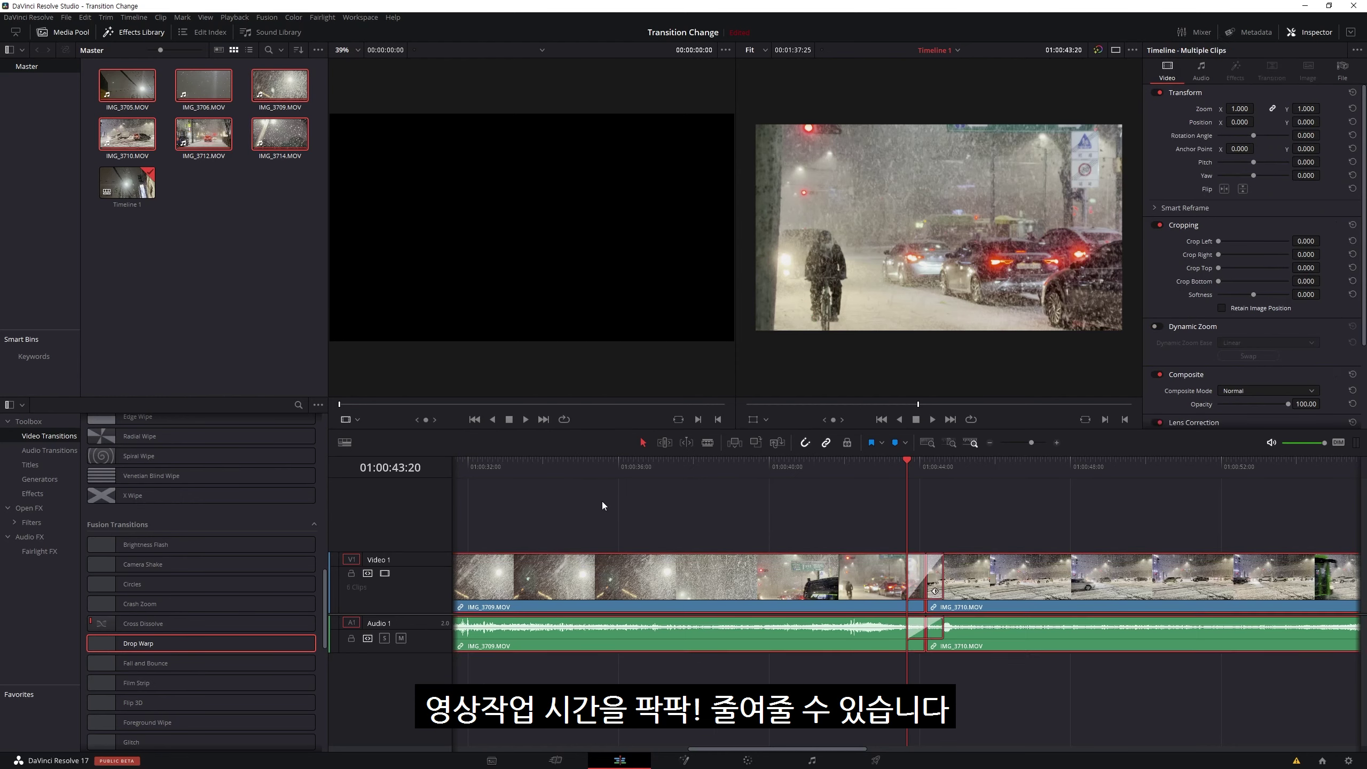
Step: Replace the timeline with the six snow clips and add default transitions at every cut, trimming clips
key(Delete)
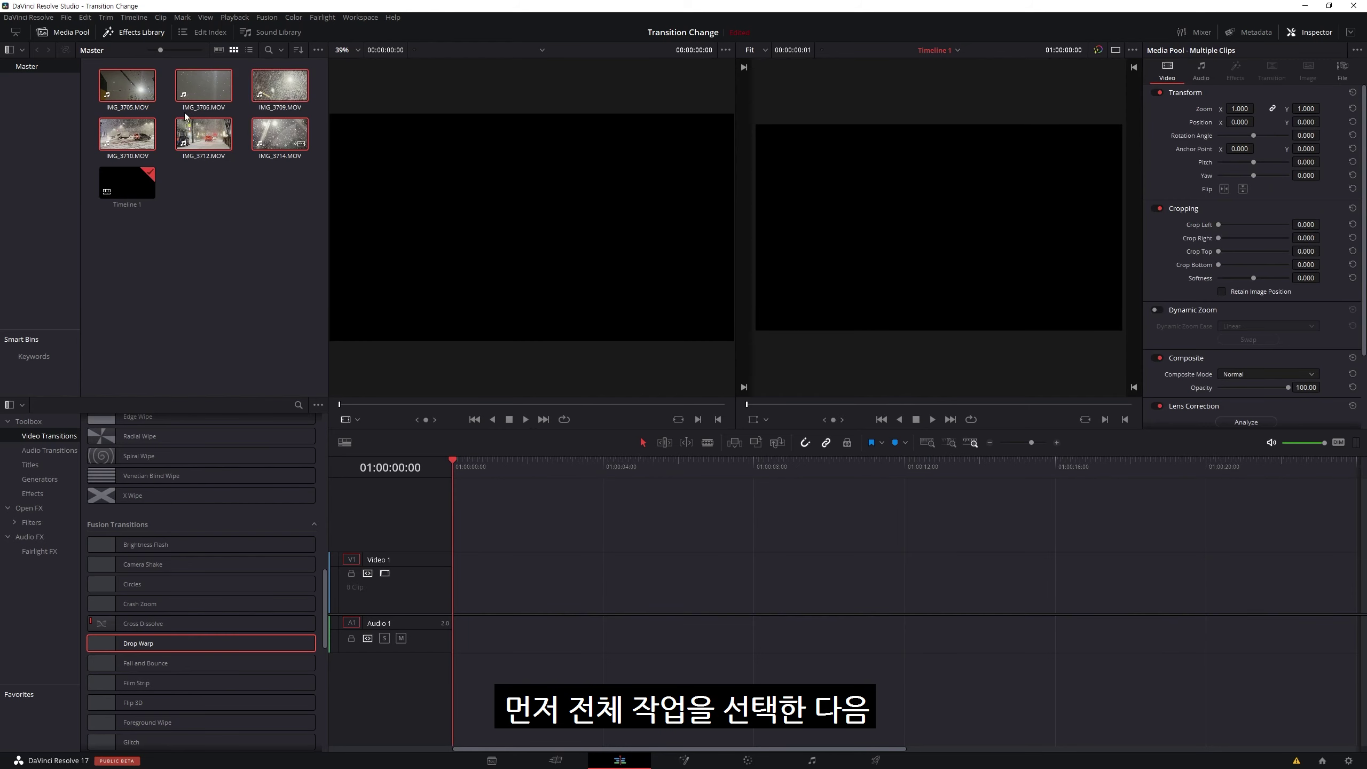
drag(138, 99, 455, 565)
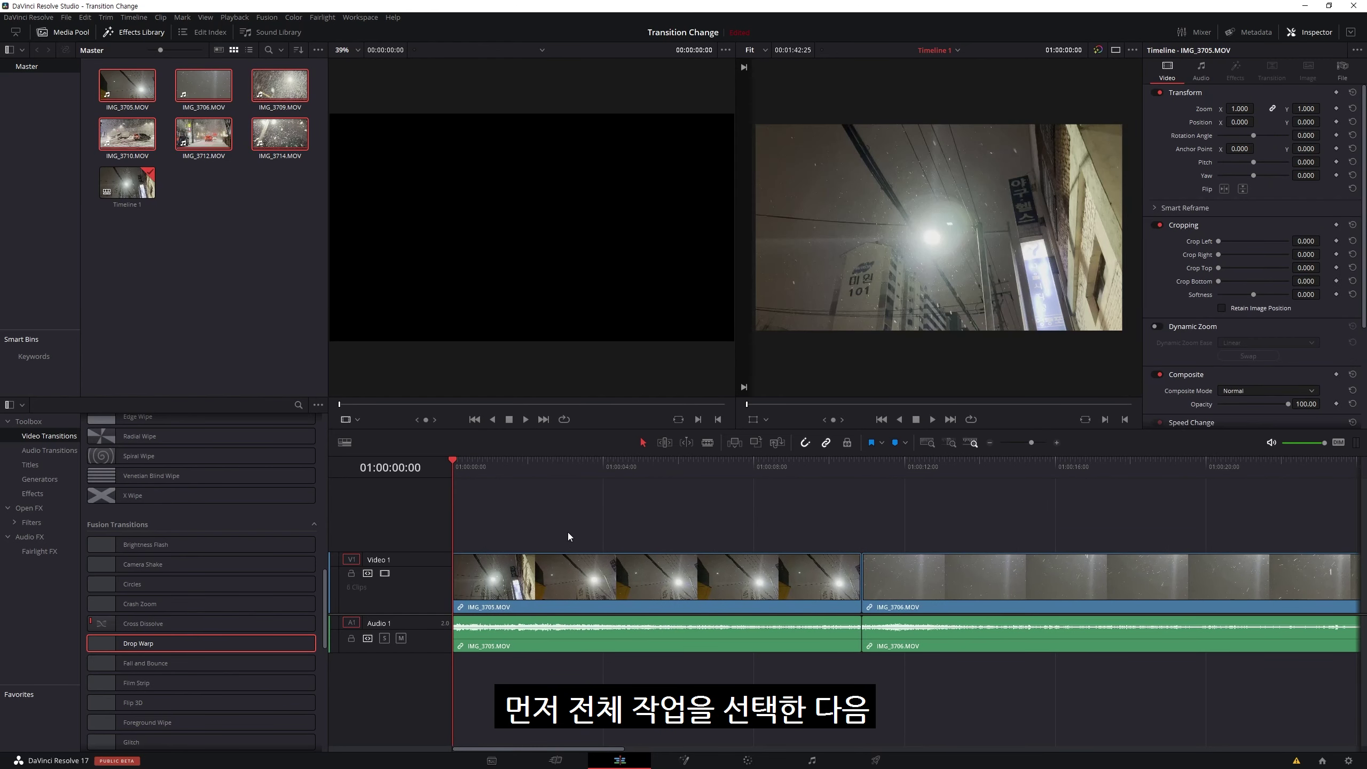
key(ctrl+a)
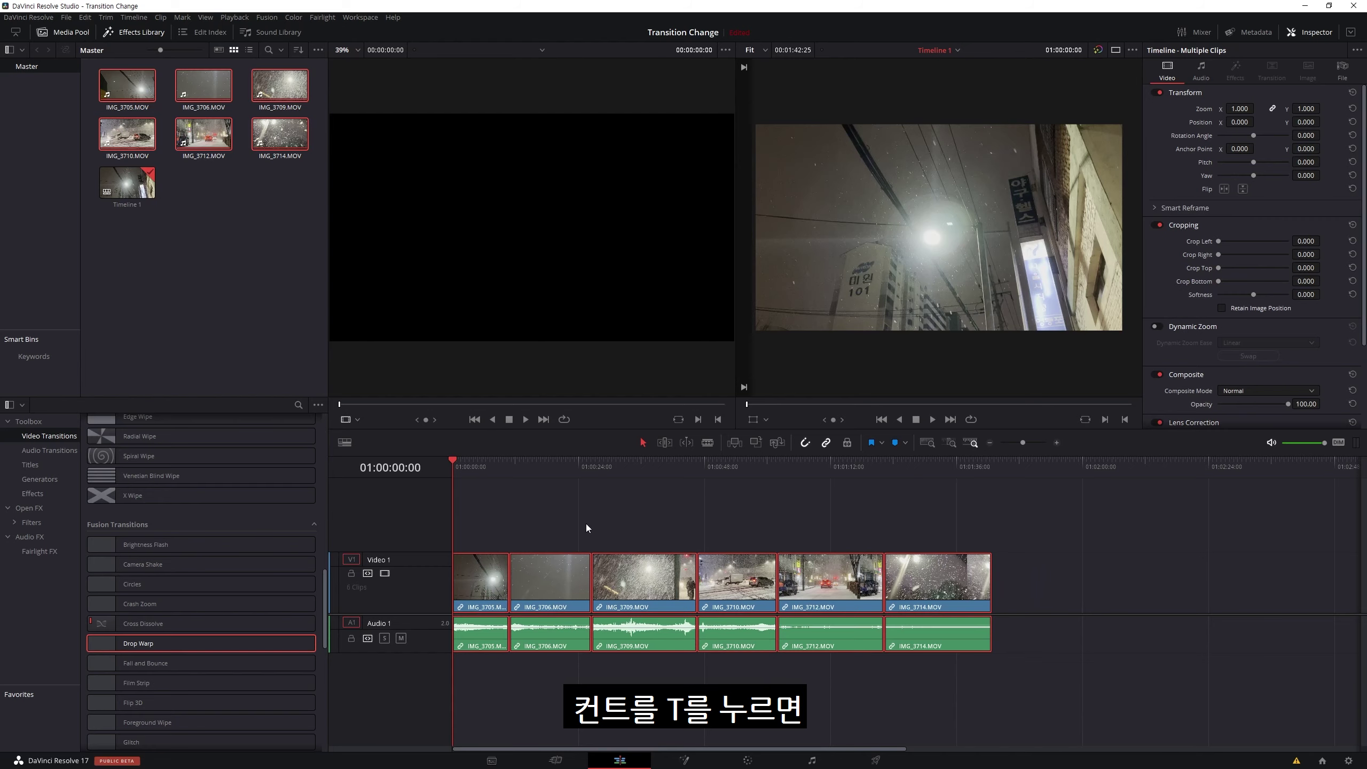
key(ctrl+t)
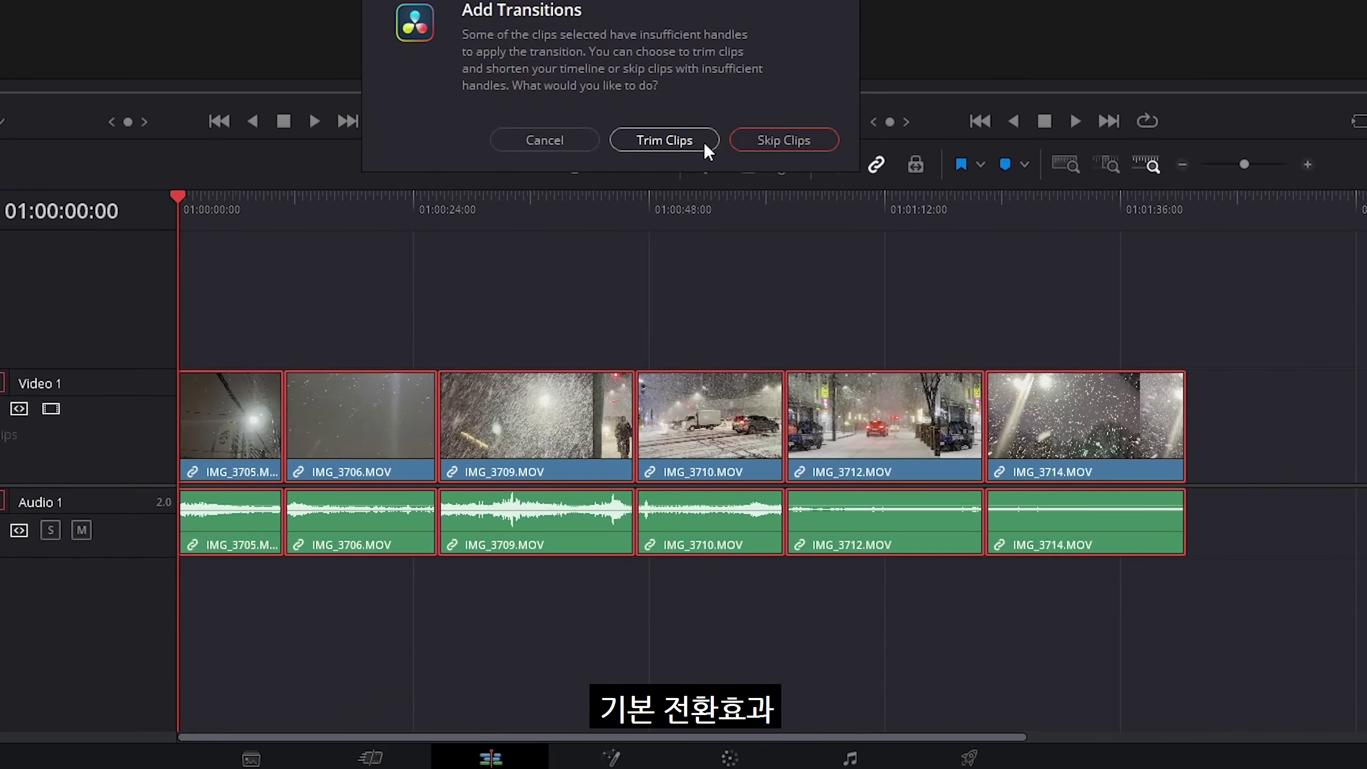
click(699, 140)
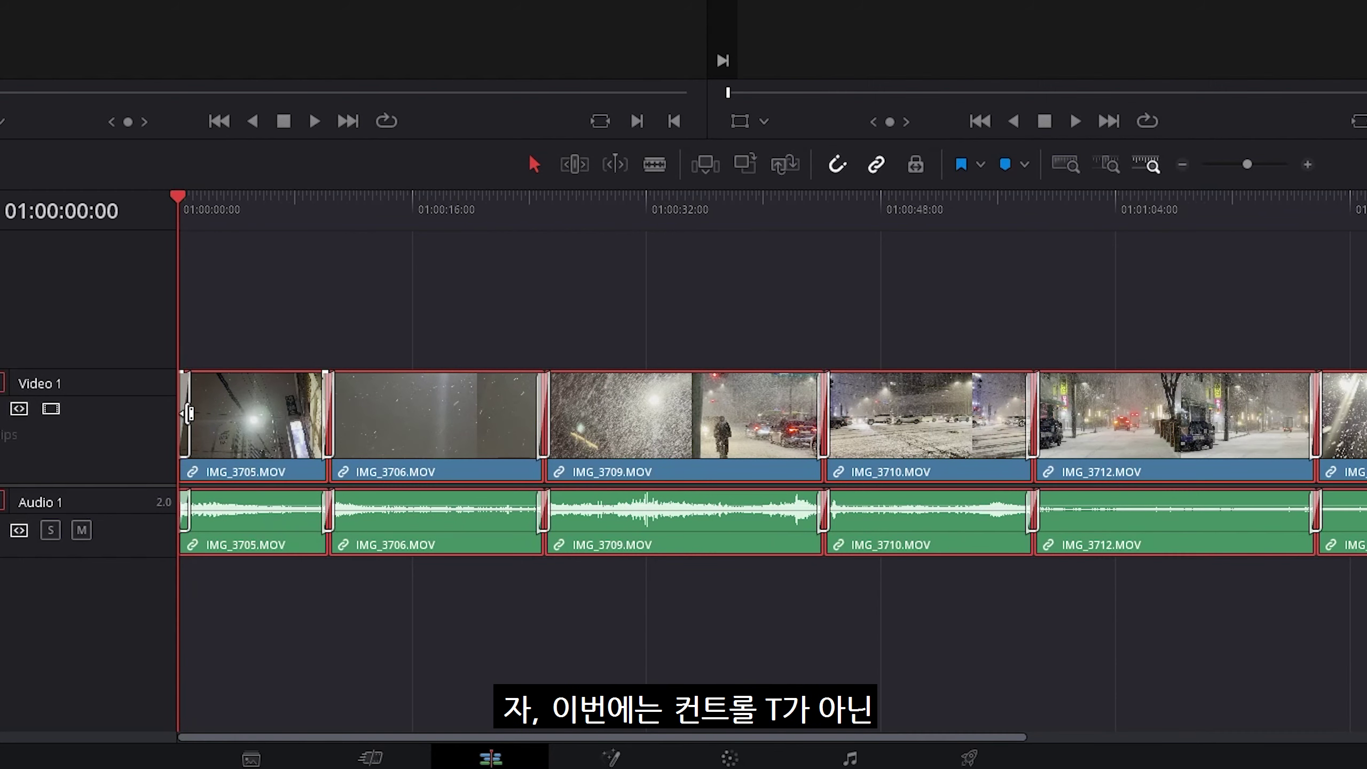
Step: Deselect the clips, then reselect all six clips and their cuts with Ctrl+A and a marquee
click(188, 413)
click(188, 413)
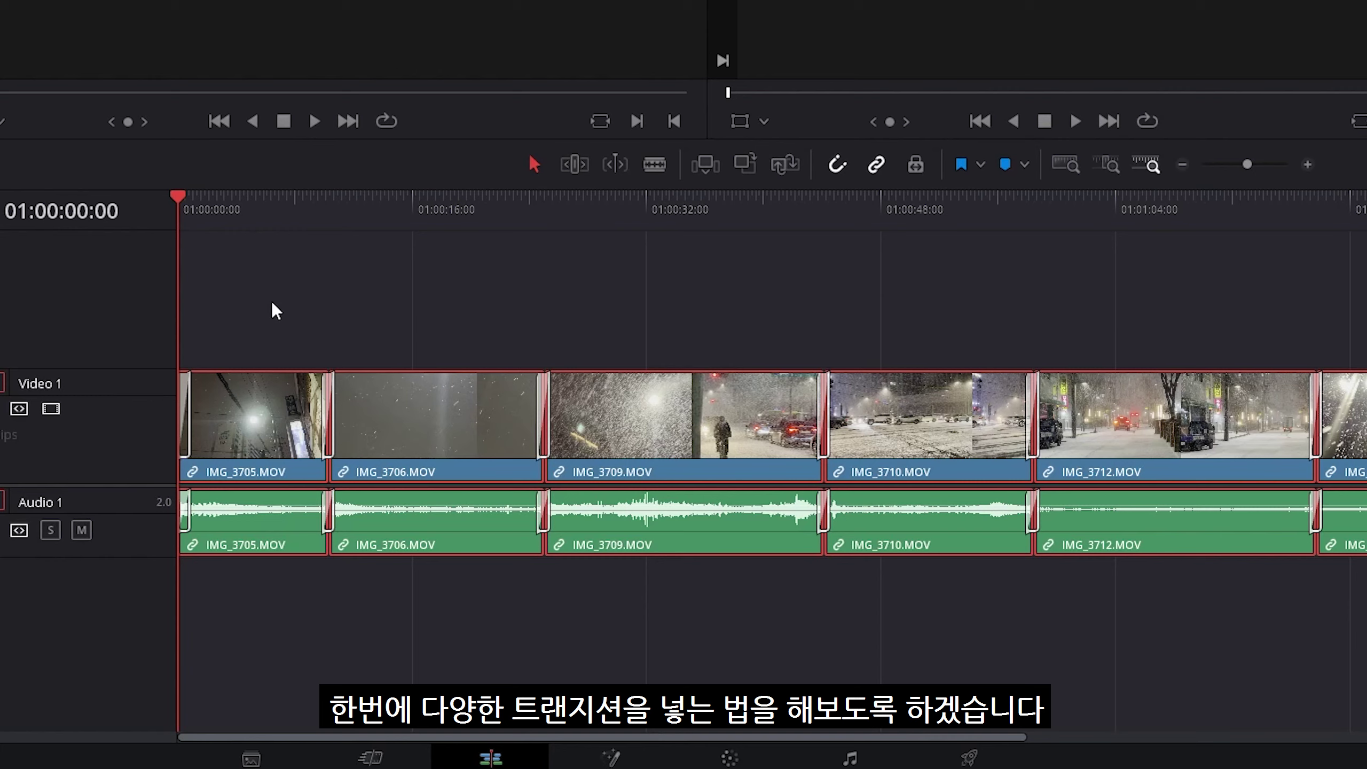
click(524, 309)
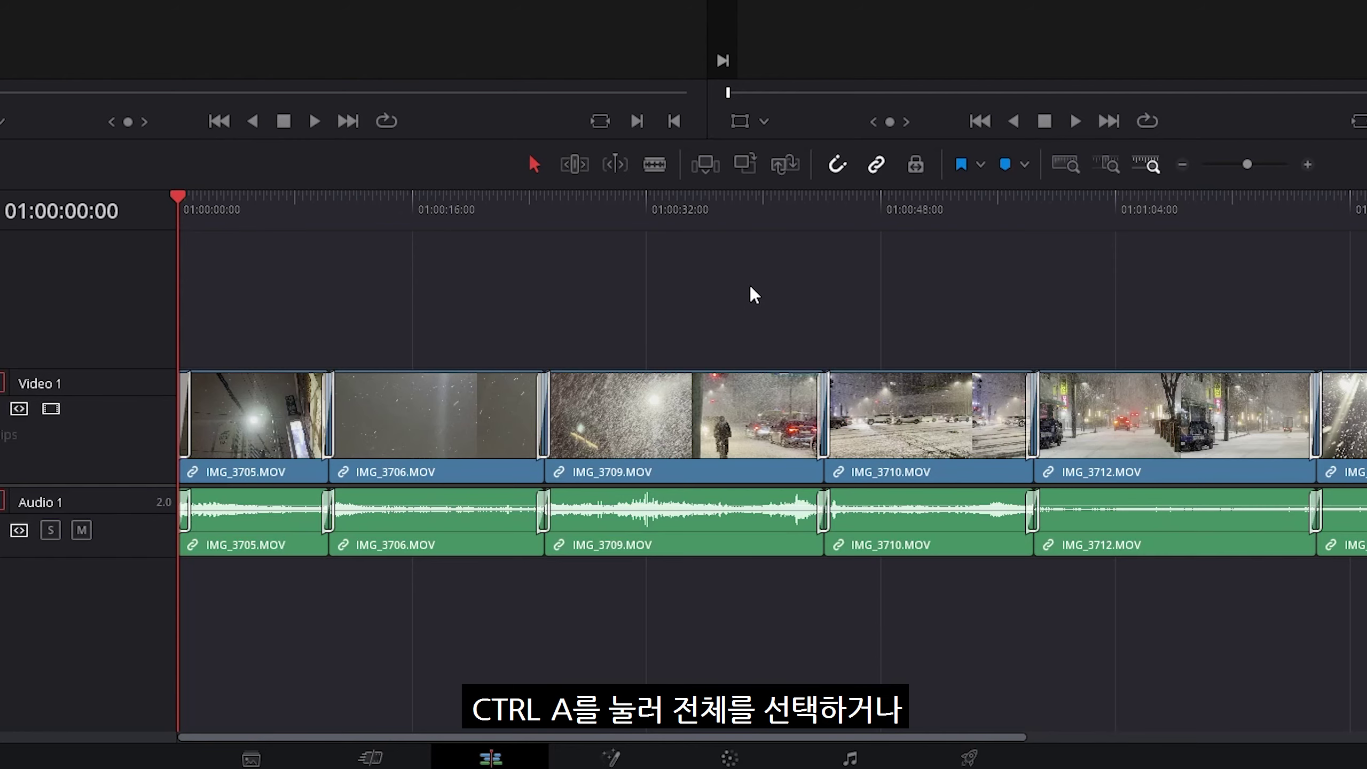
key(ctrl+a)
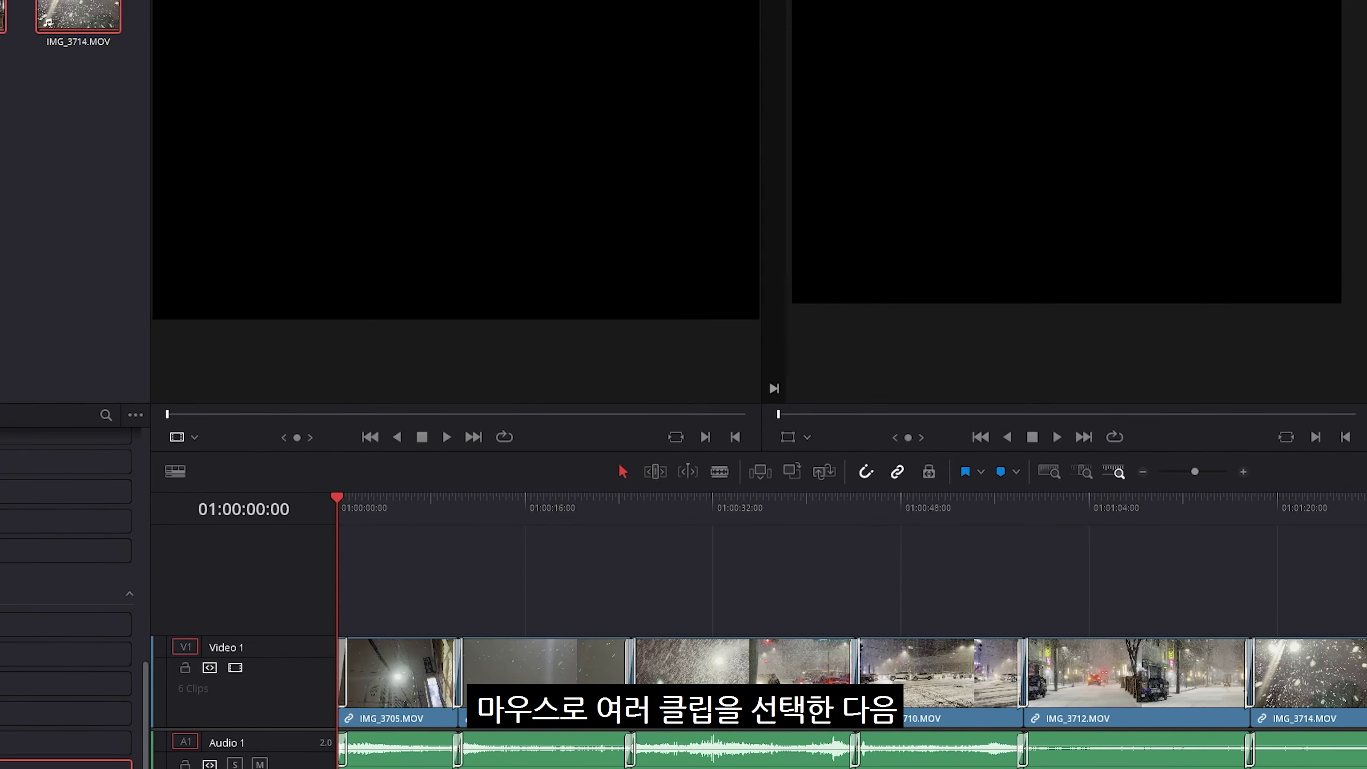
drag(1362, 765, 323, 574)
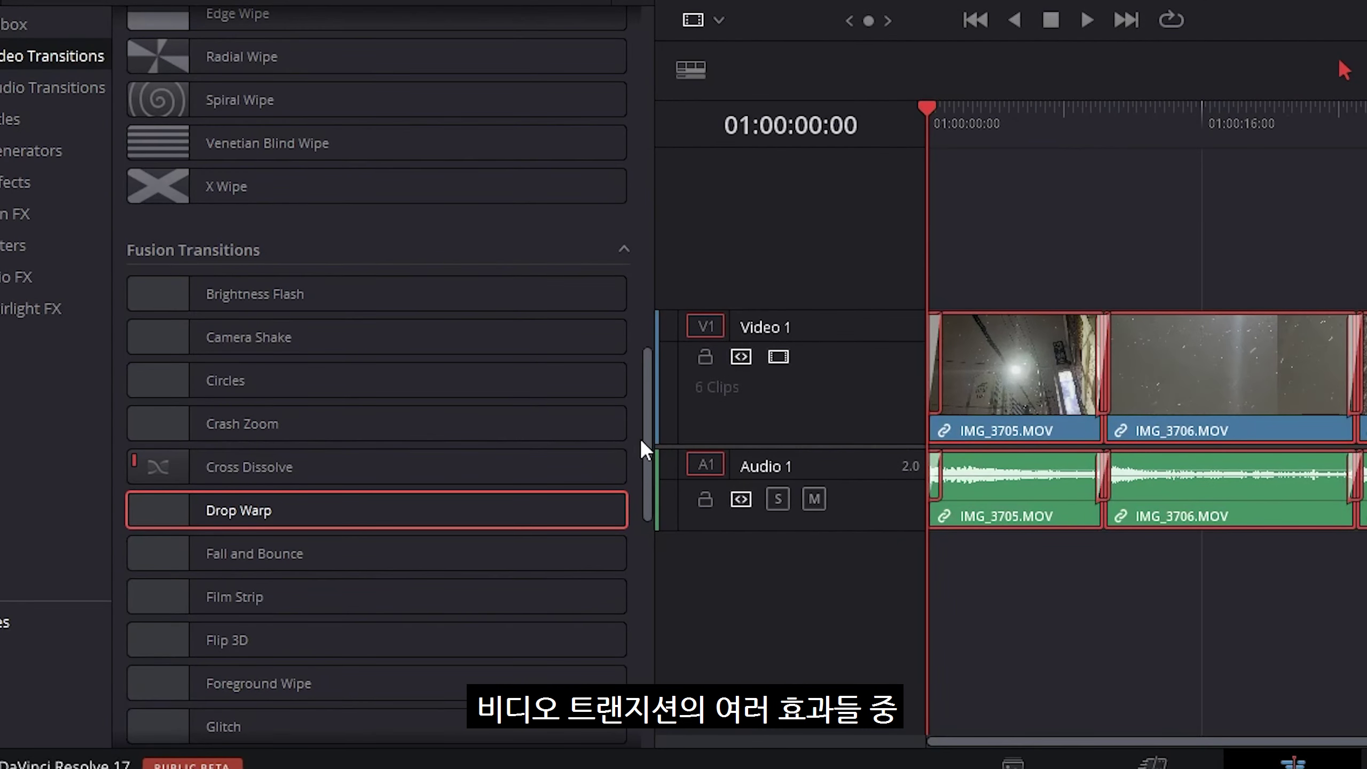
Step: Set X Wipe as the standard transition in Video Transitions, then start playback
drag(646, 451, 647, 452)
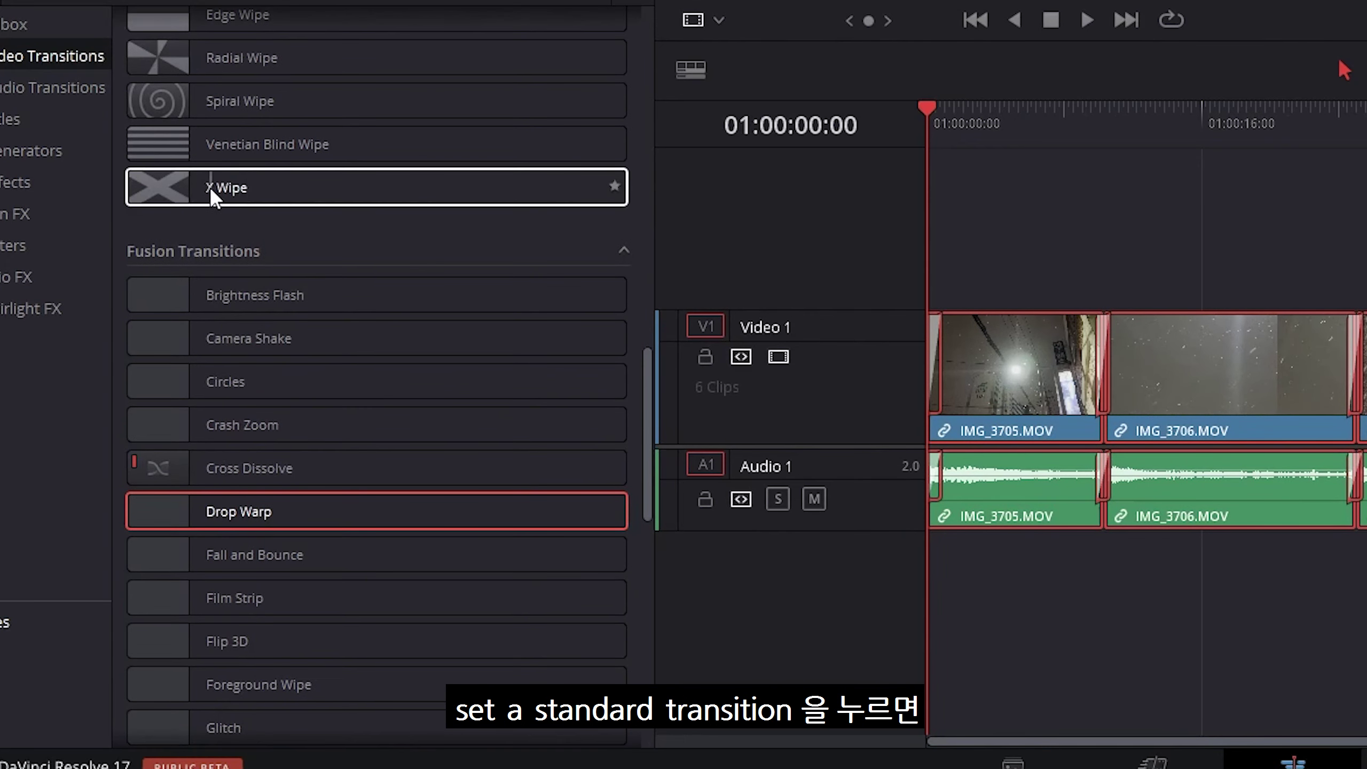
right_click(208, 186)
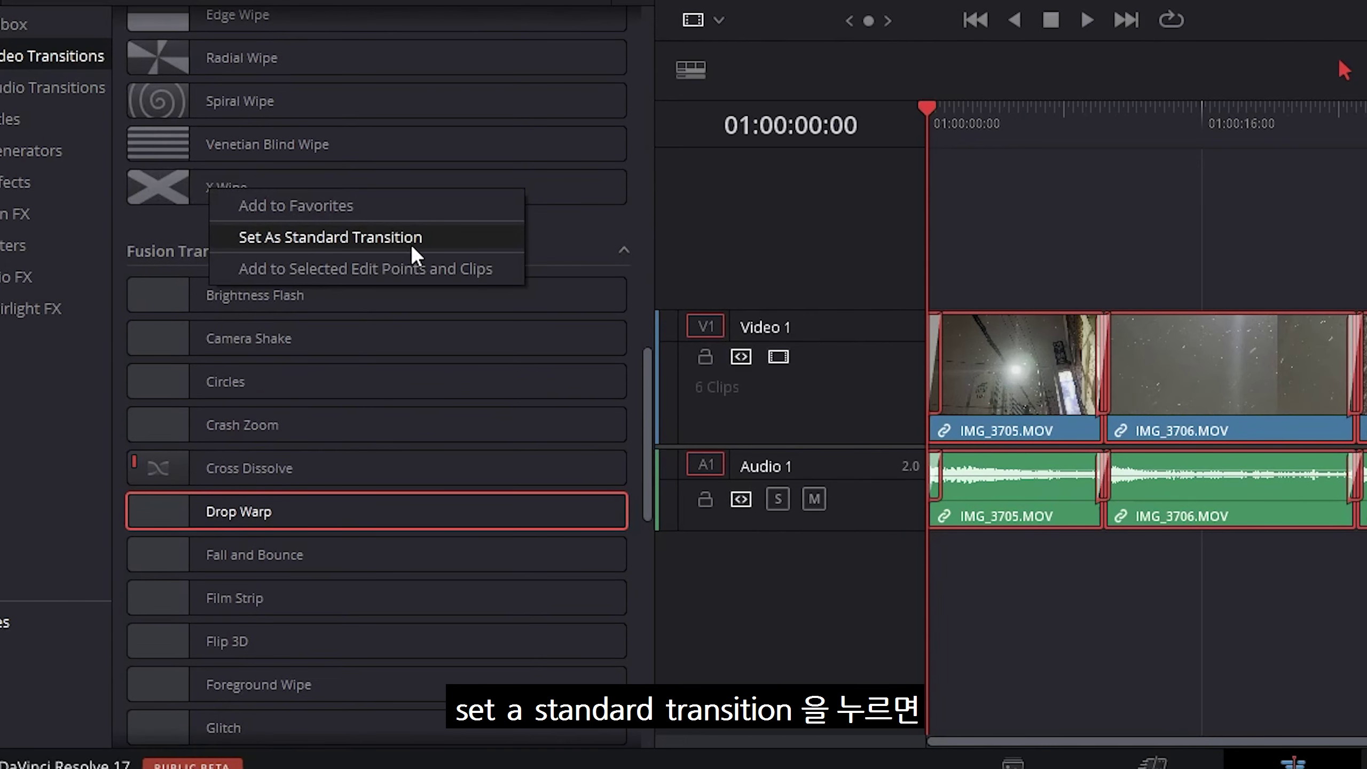
click(411, 248)
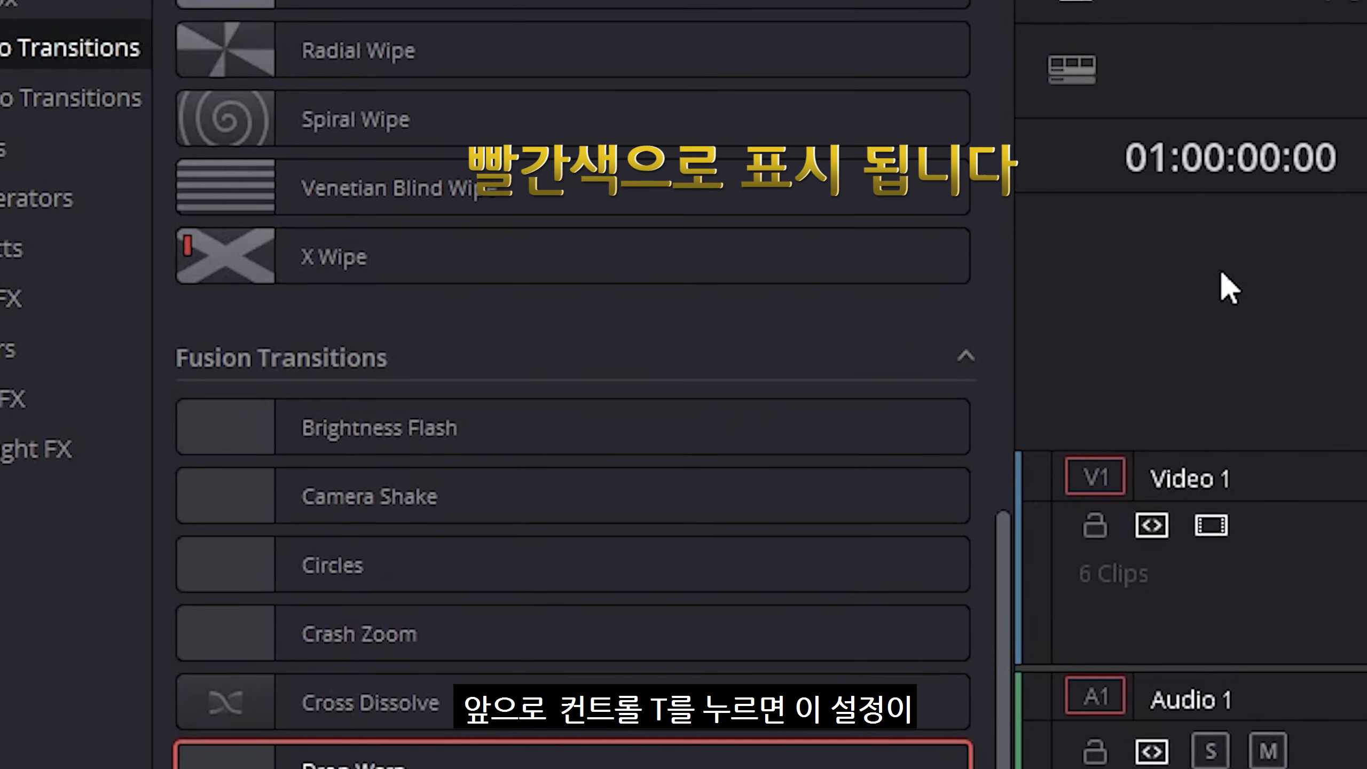
key(space)
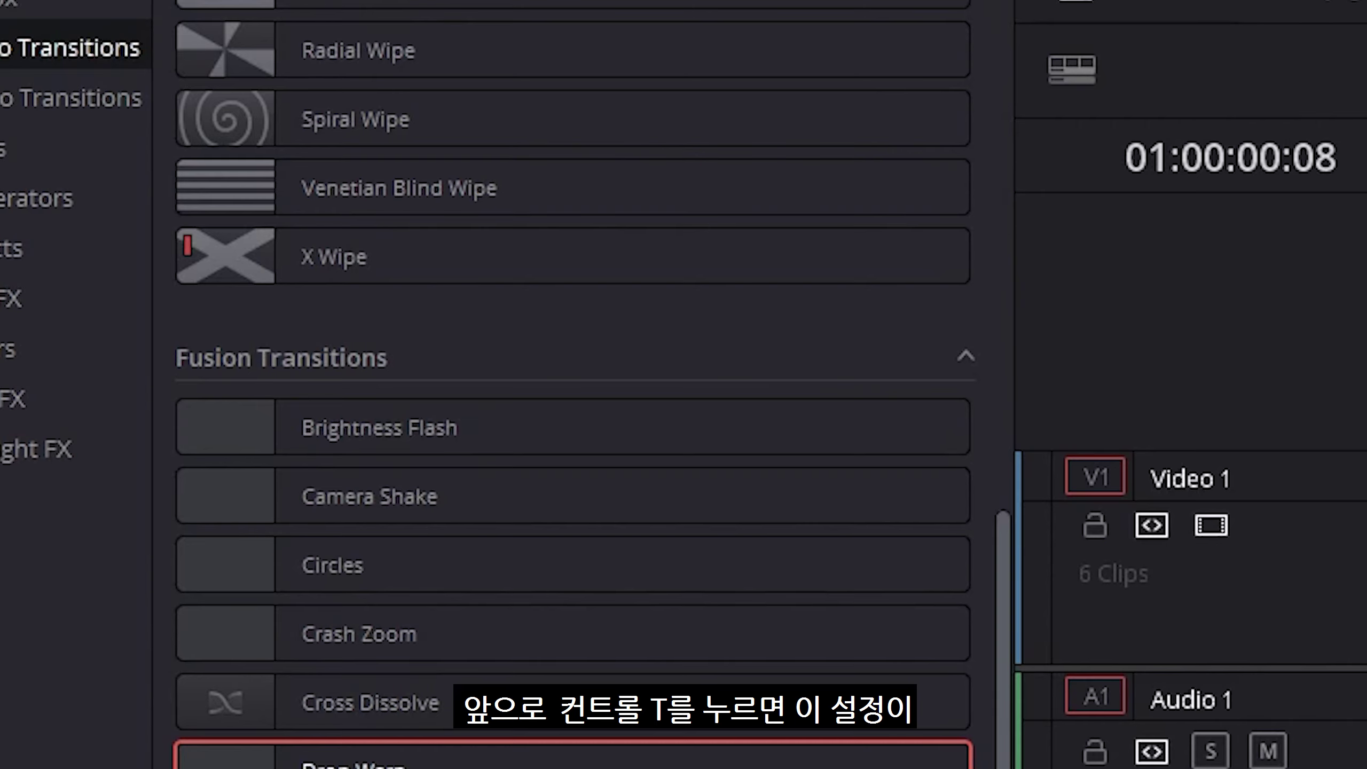
Step: Stop playback, undo the last change, and place IMG_3705 back on the Video 1 track
click(493, 478)
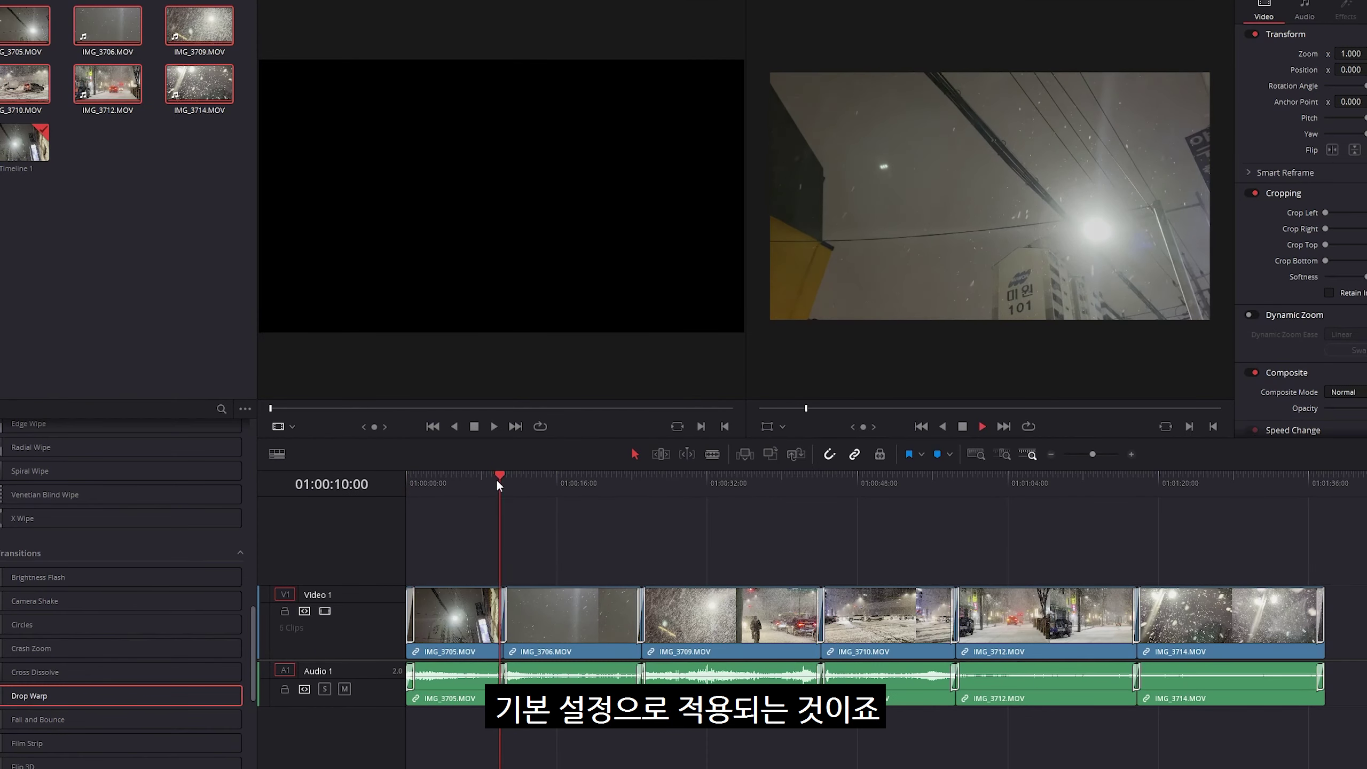
key(space)
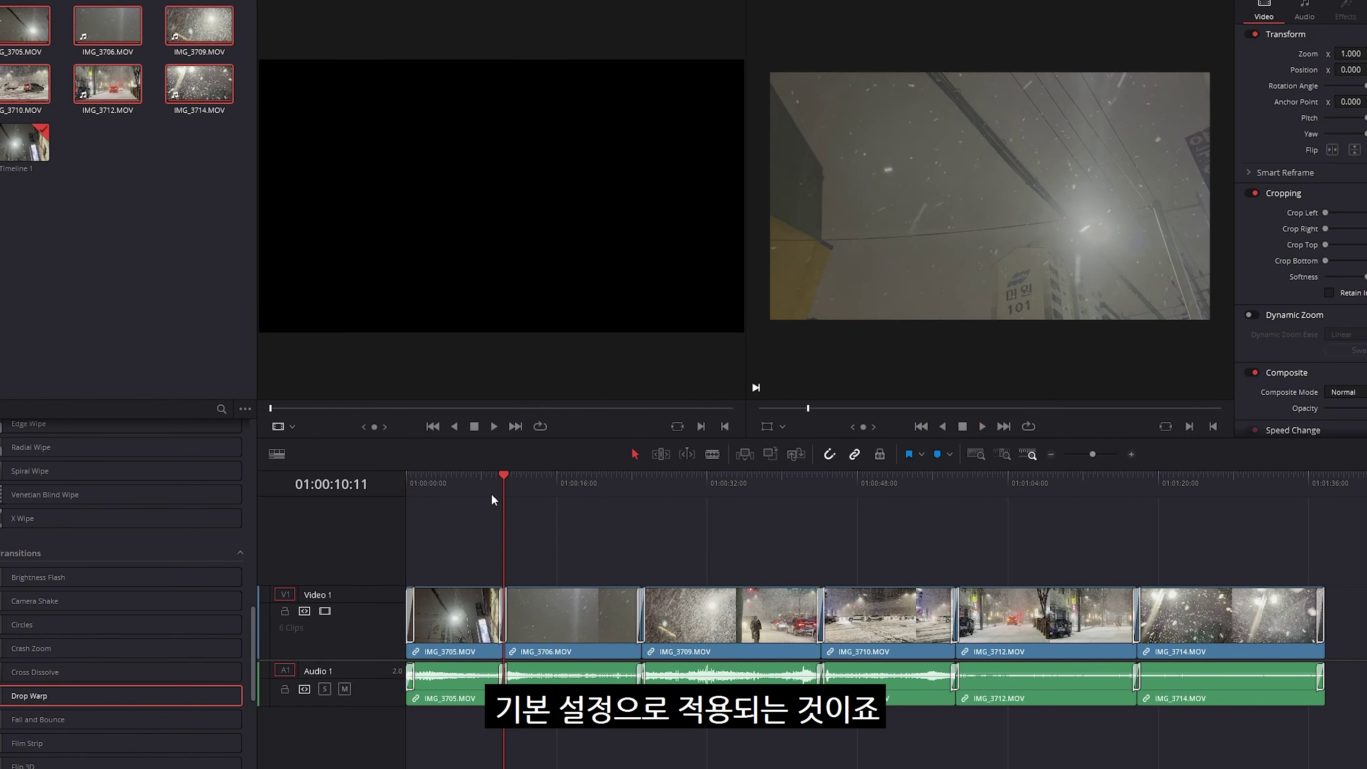
click(404, 479)
key(ctrl+z)
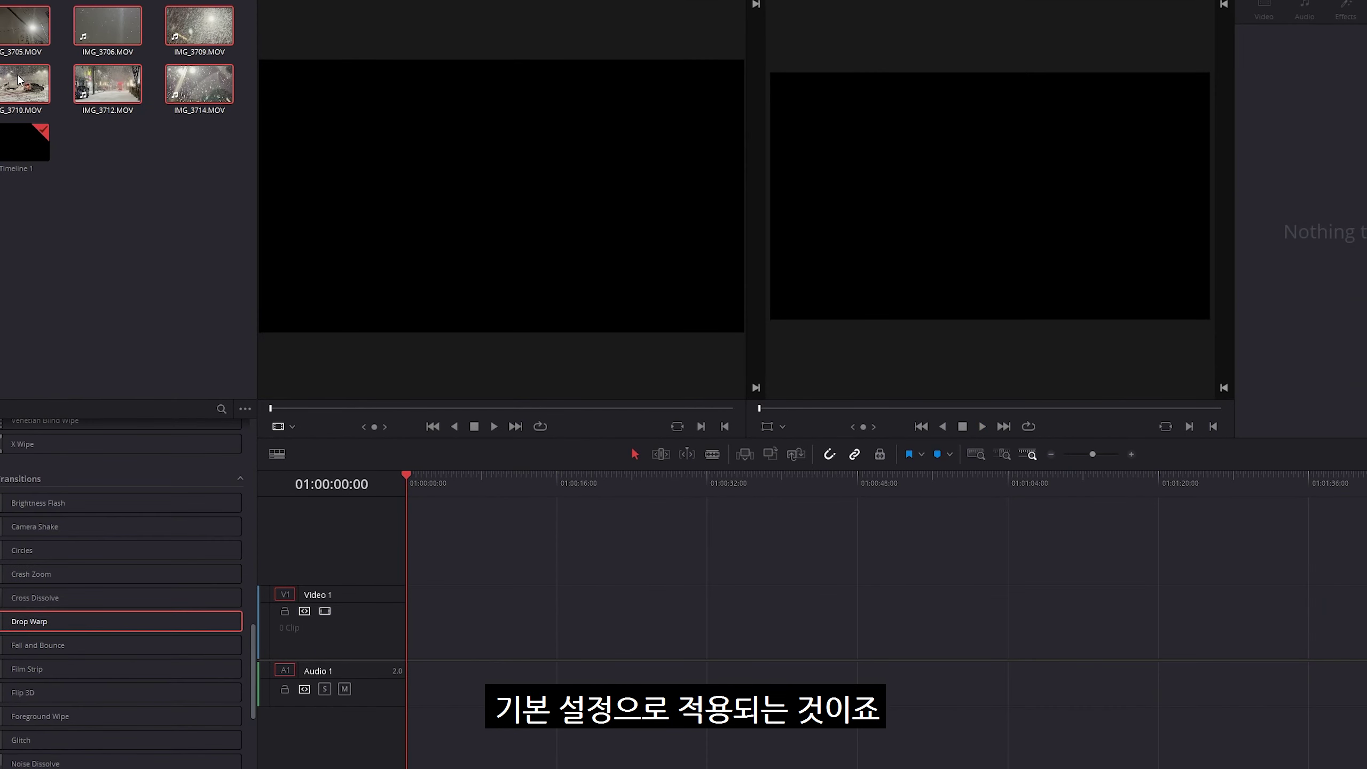
mouse_move(12, 50)
mouse_down()
mouse_move(388, 625)
mouse_move(414, 635)
mouse_up()
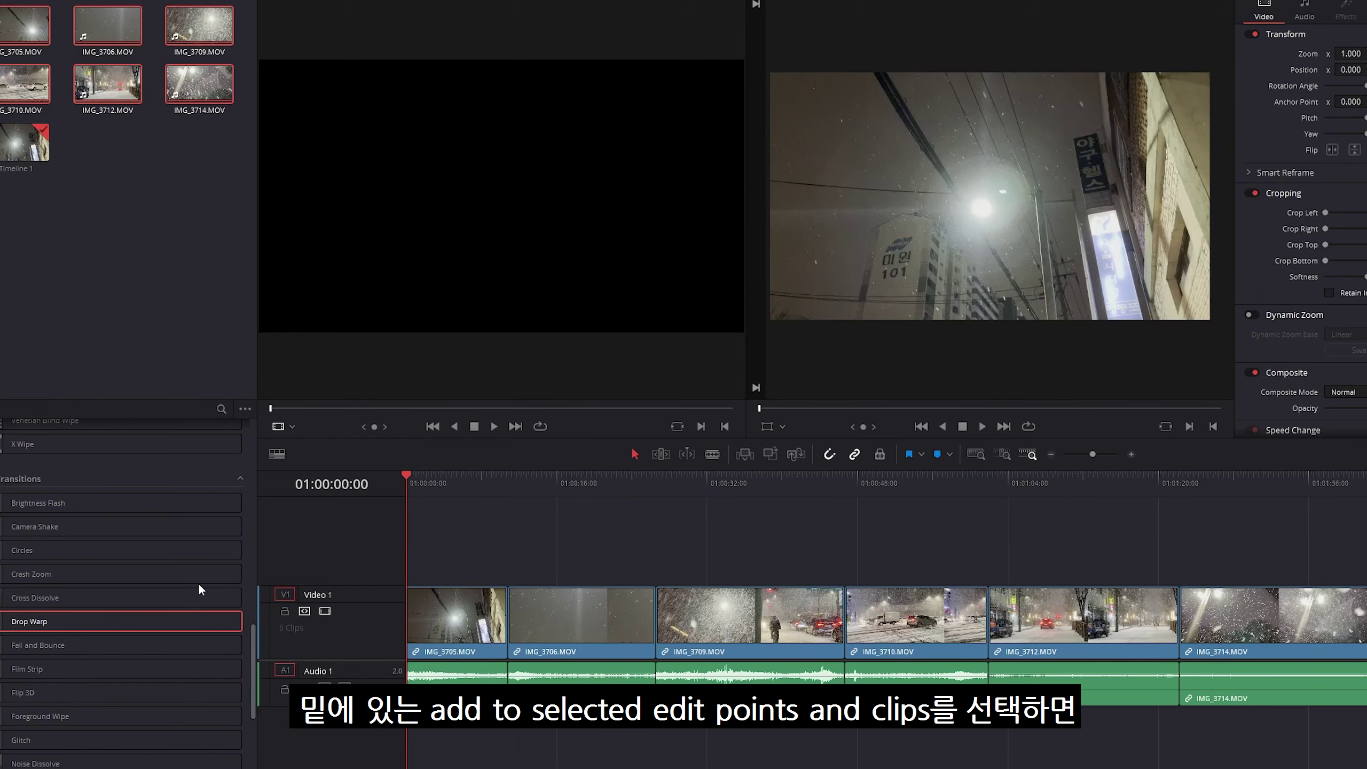
Step: Select all clips and add Drop Warp to every selected edit point and clip
right_click(42, 620)
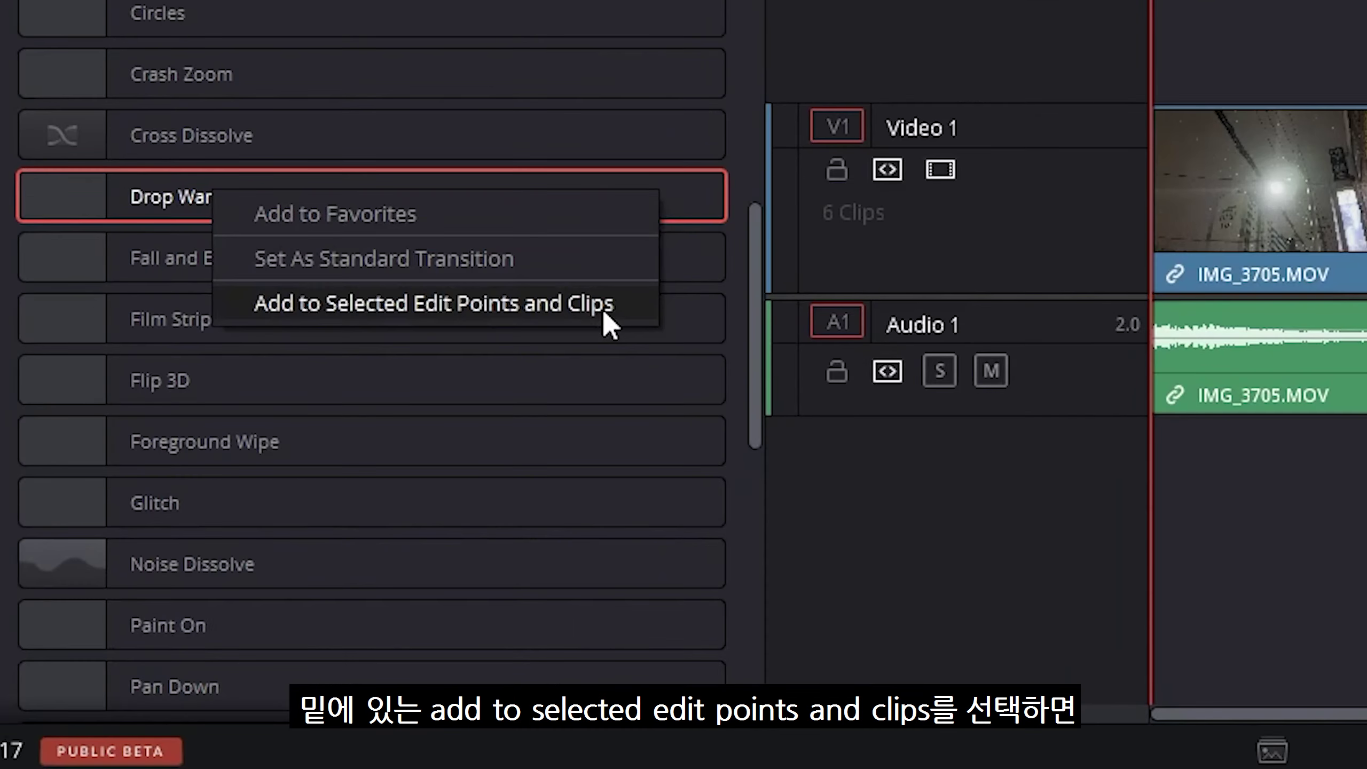
click(193, 665)
click(601, 307)
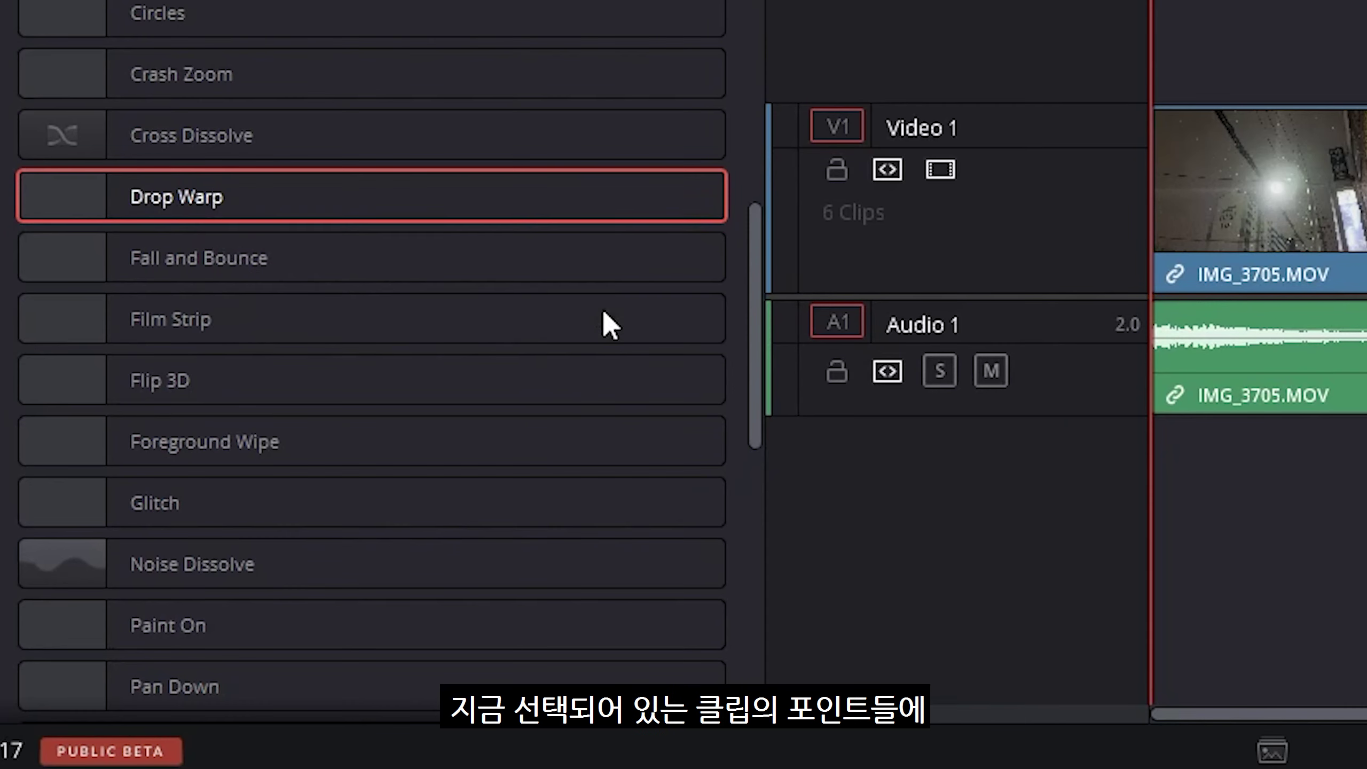
key(ctrl+a)
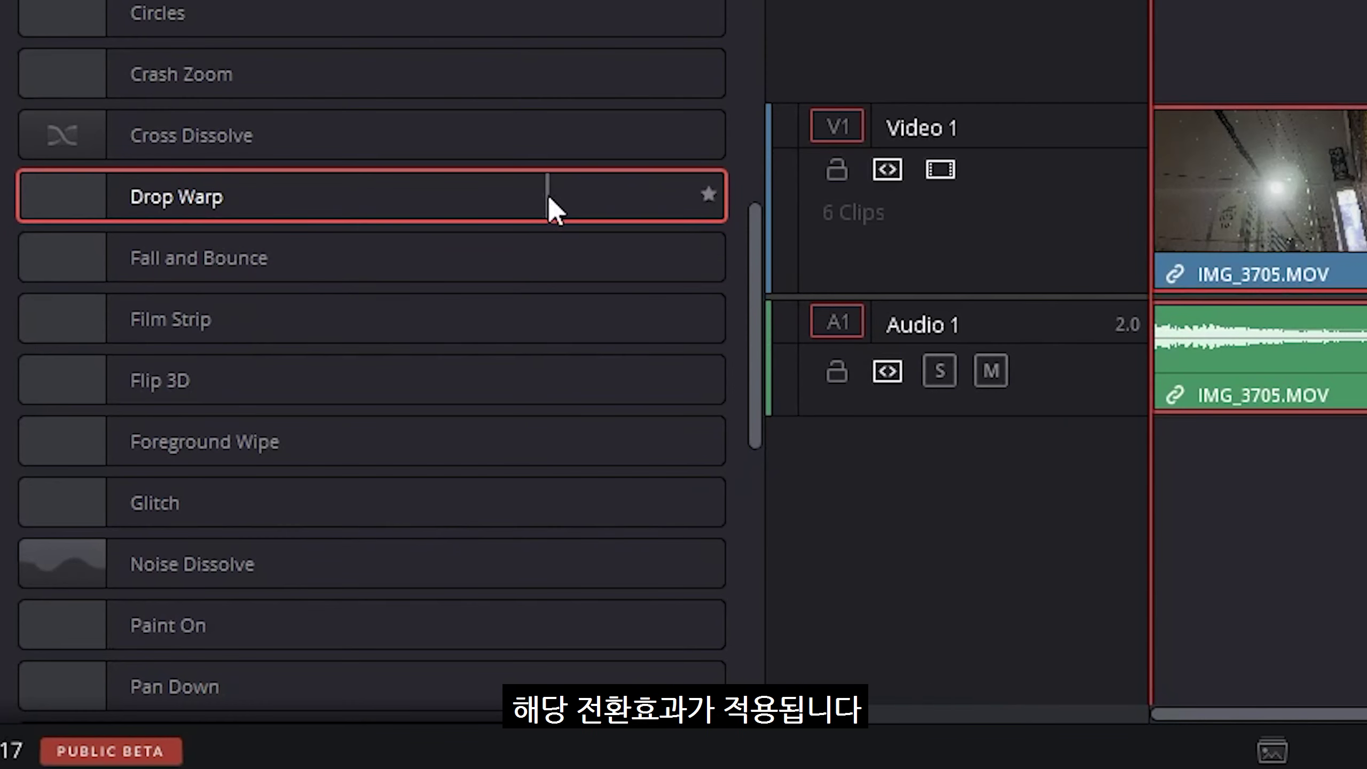
right_click(541, 205)
click(673, 320)
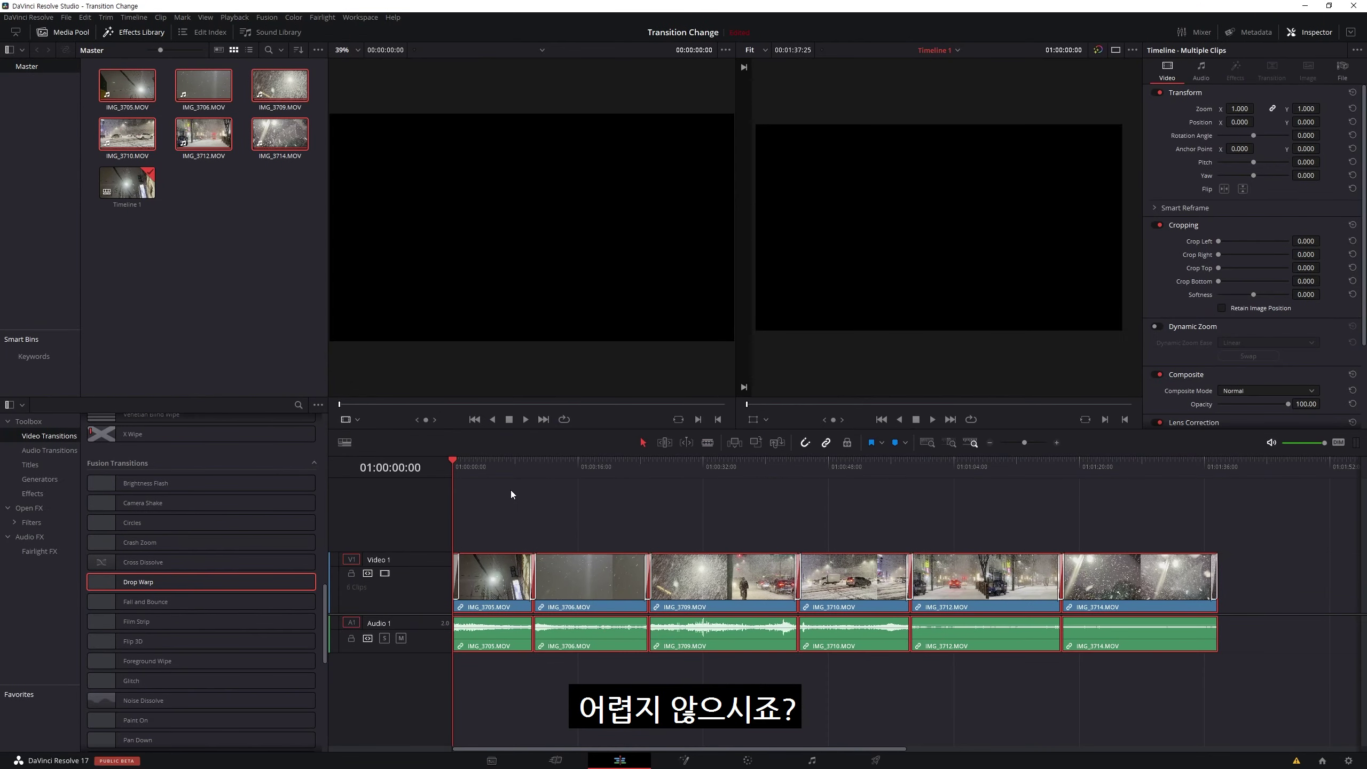
Step: Play back the Drop Warp transitions, then stop and park the playhead at 01:00:12:12
key(space)
click(524, 472)
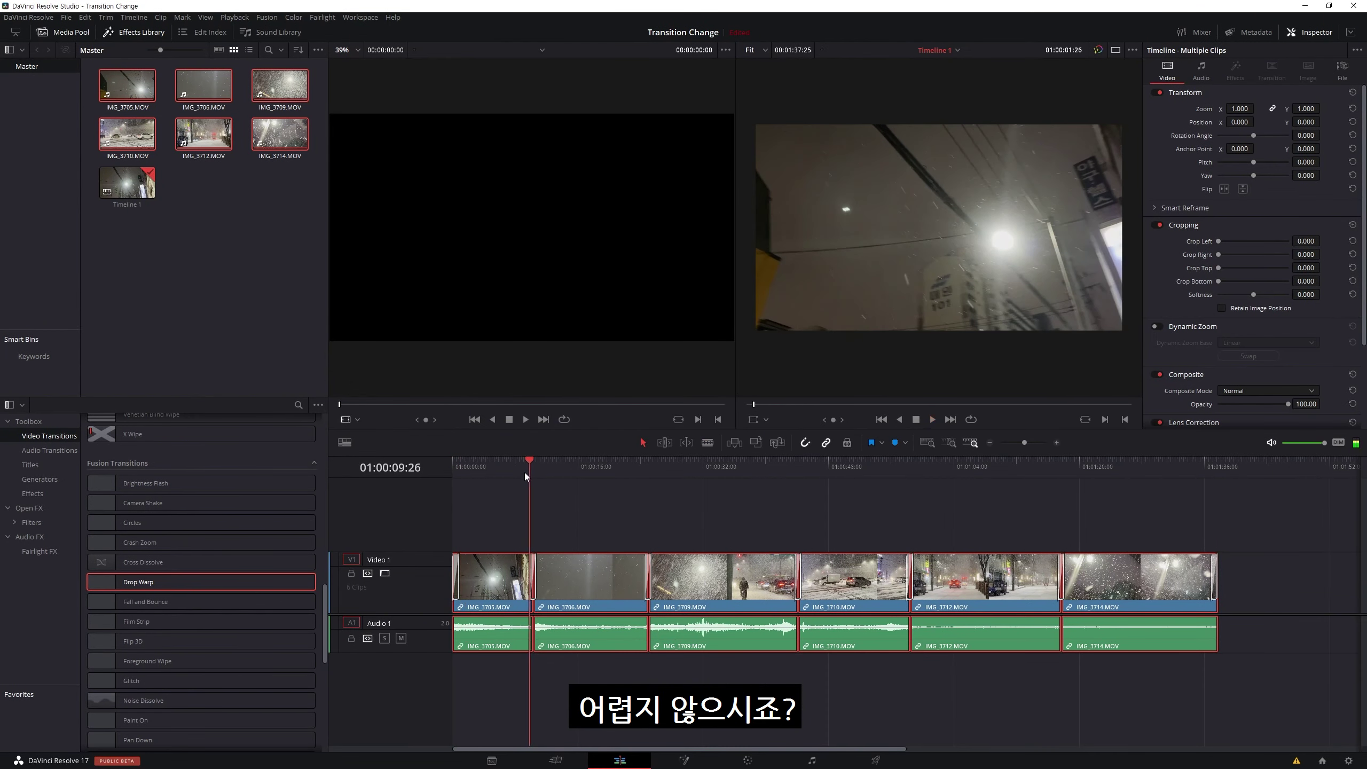
key(space)
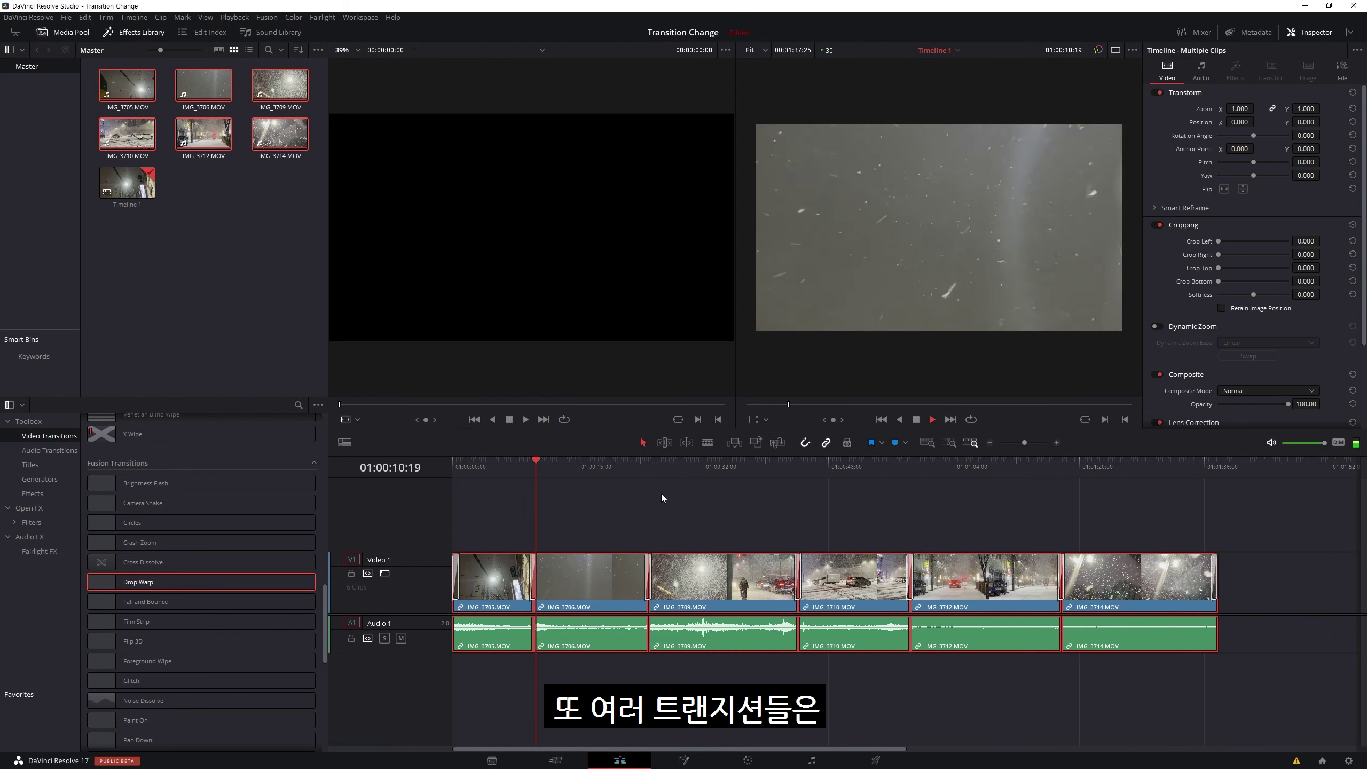
click(694, 511)
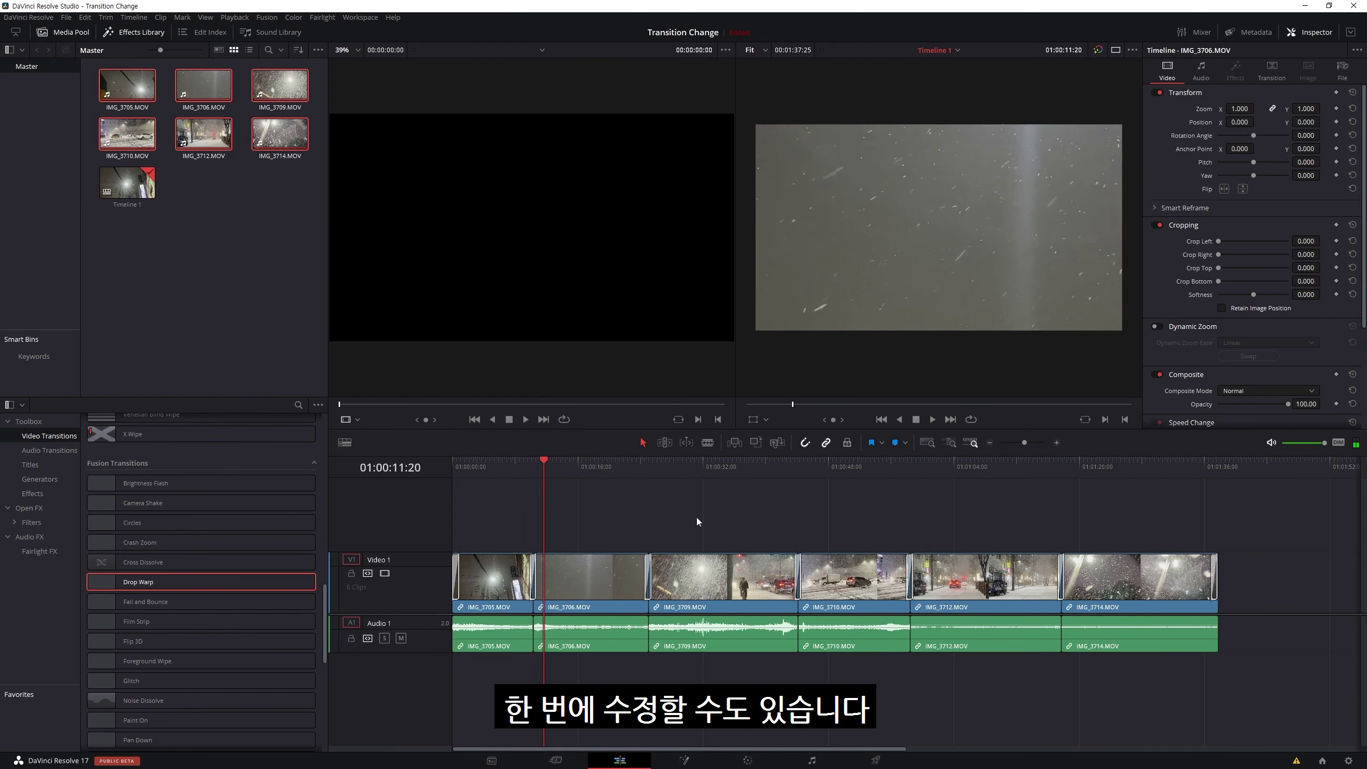
drag(510, 468, 549, 468)
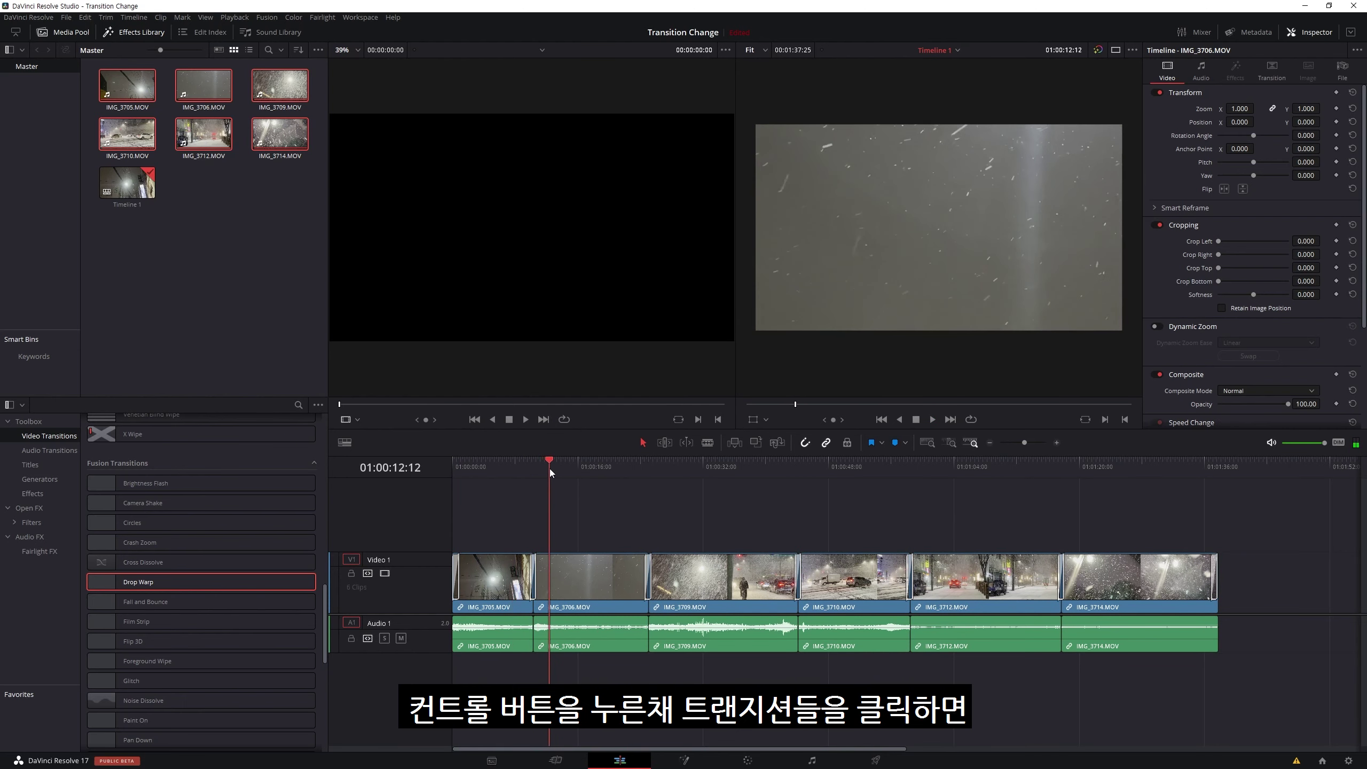
Step: Zoom in and select the IMG_3705–IMG_3706 transition together with a second transition
scroll(625, 517, up, 2)
scroll(554, 563, up, 1)
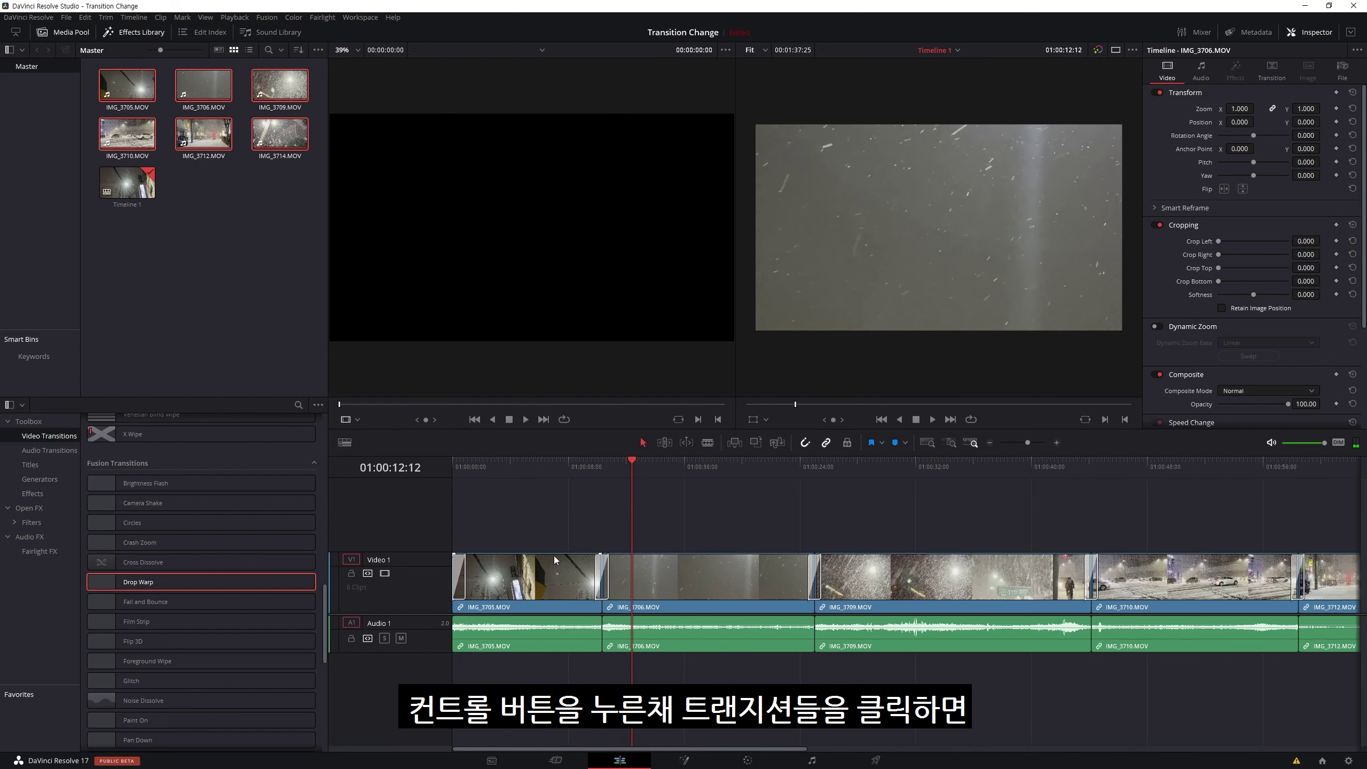
scroll(599, 568, up, 2)
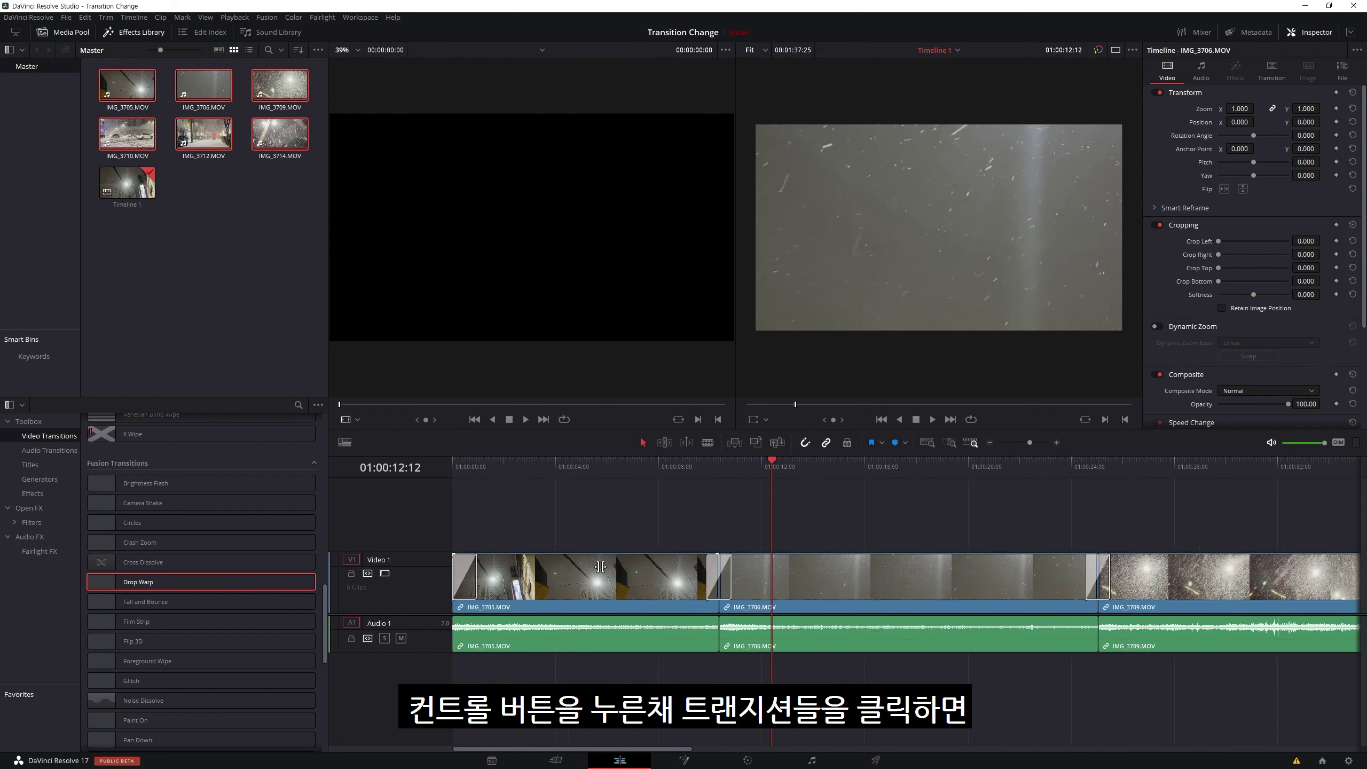
click(738, 575)
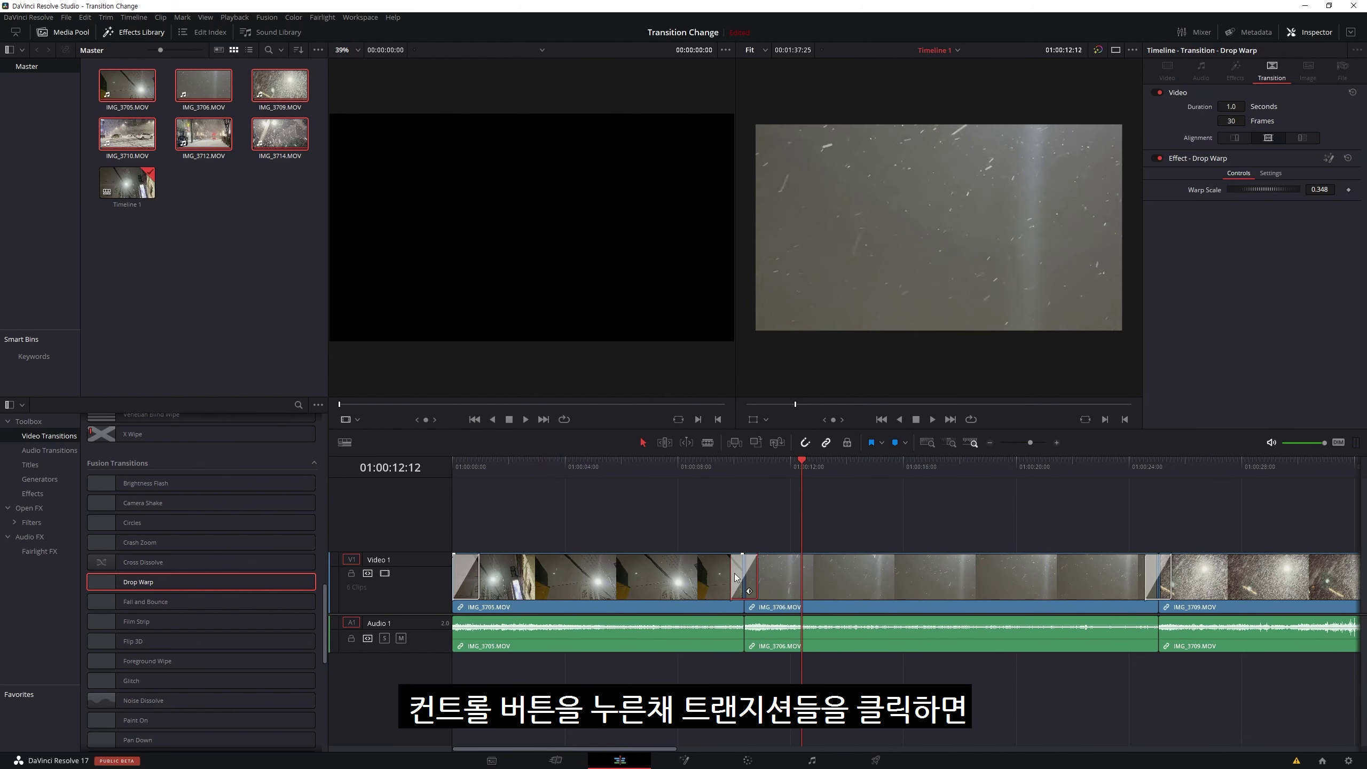
ctrl+click(470, 569)
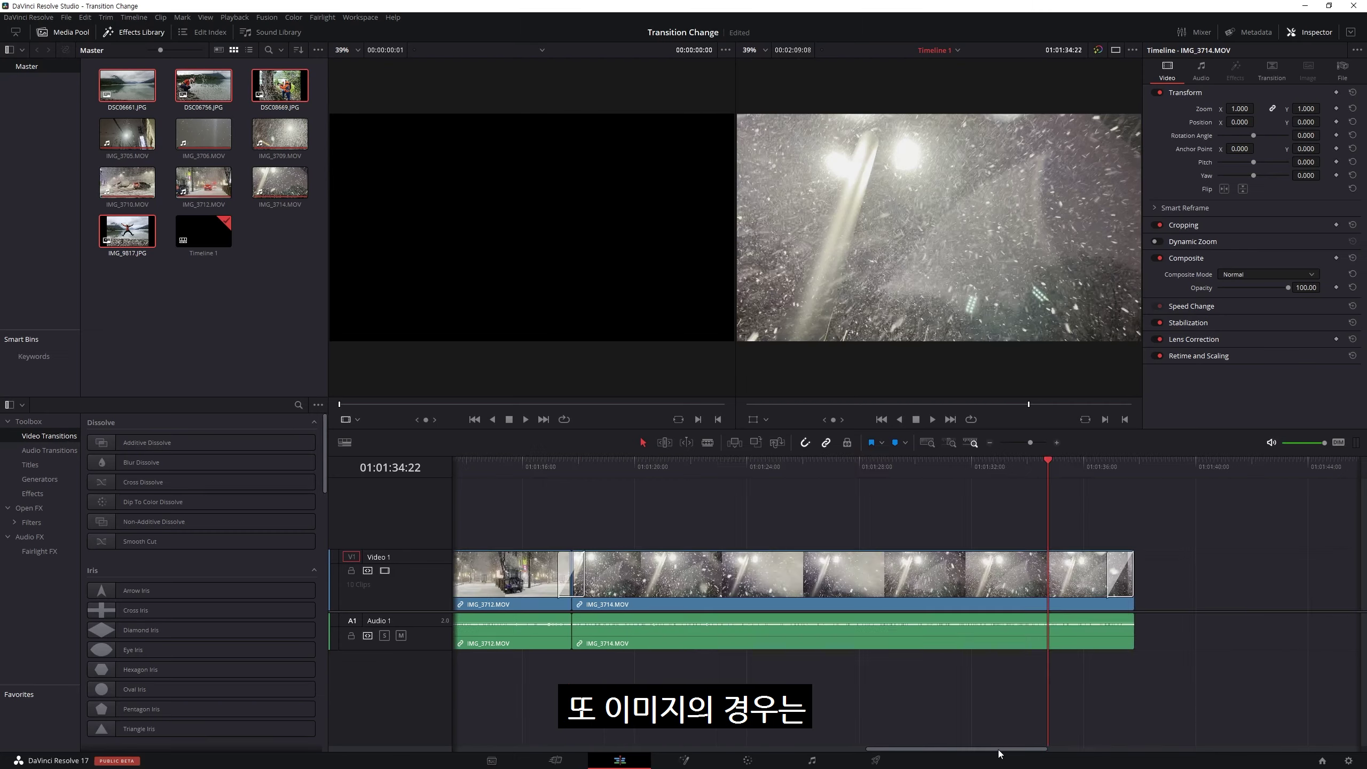
Step: Select the DSC06756–DSC08669 transition together with another photo transition
drag(998, 748, 1139, 748)
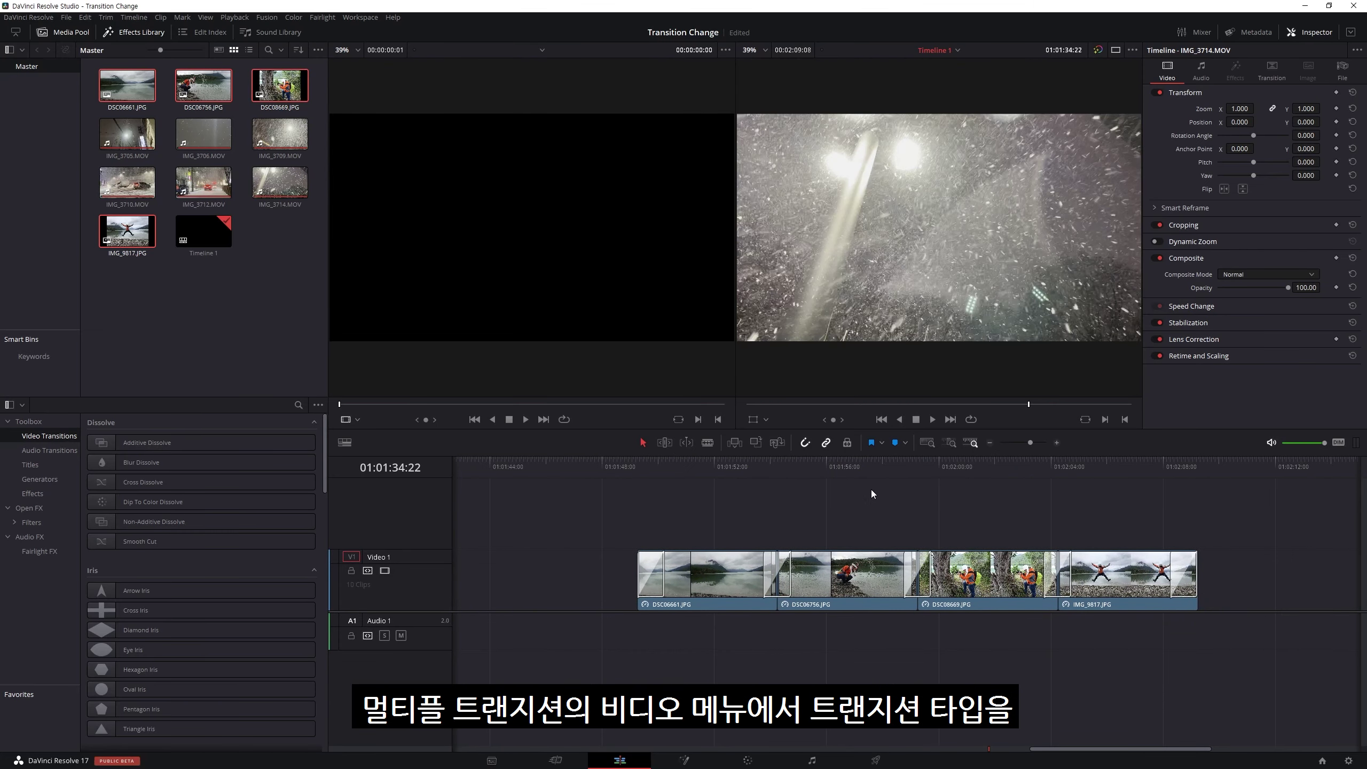
drag(893, 470, 956, 473)
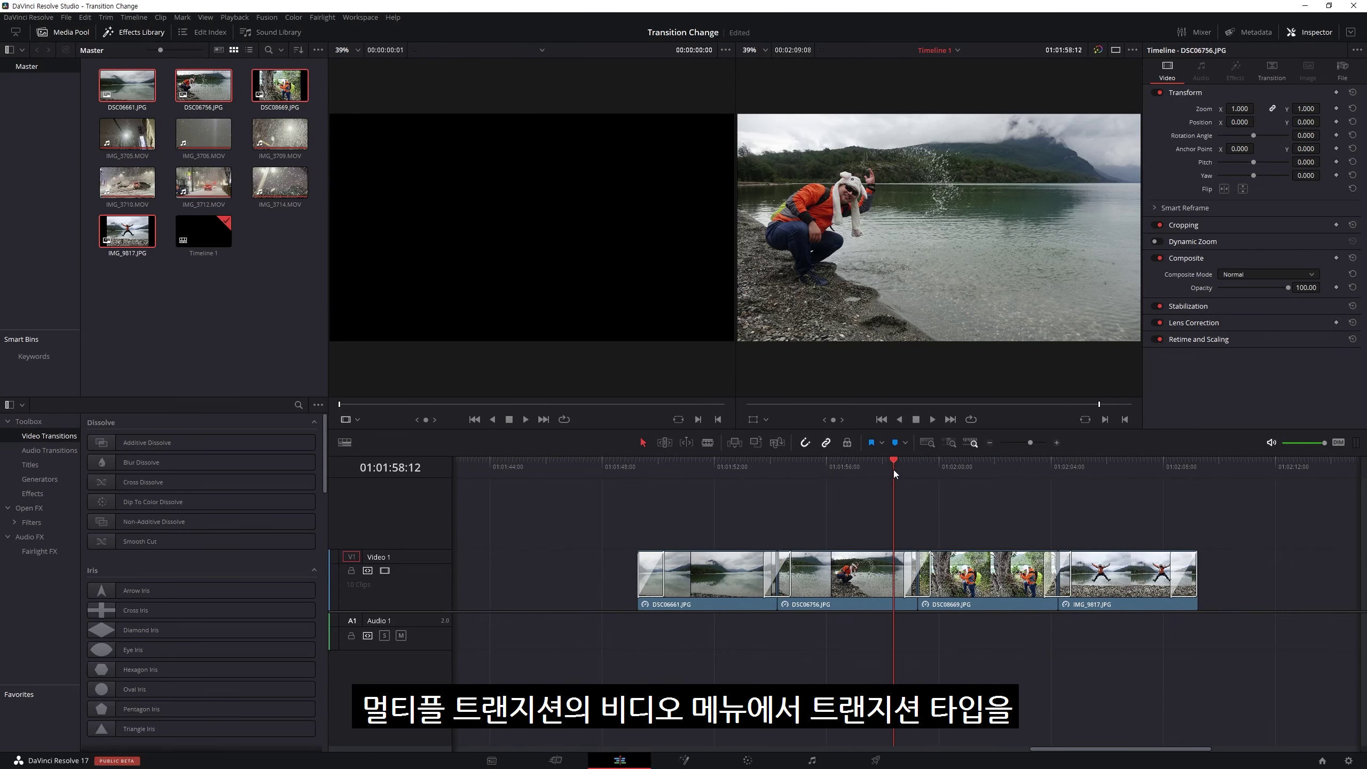
click(926, 571)
ctrl+click(787, 579)
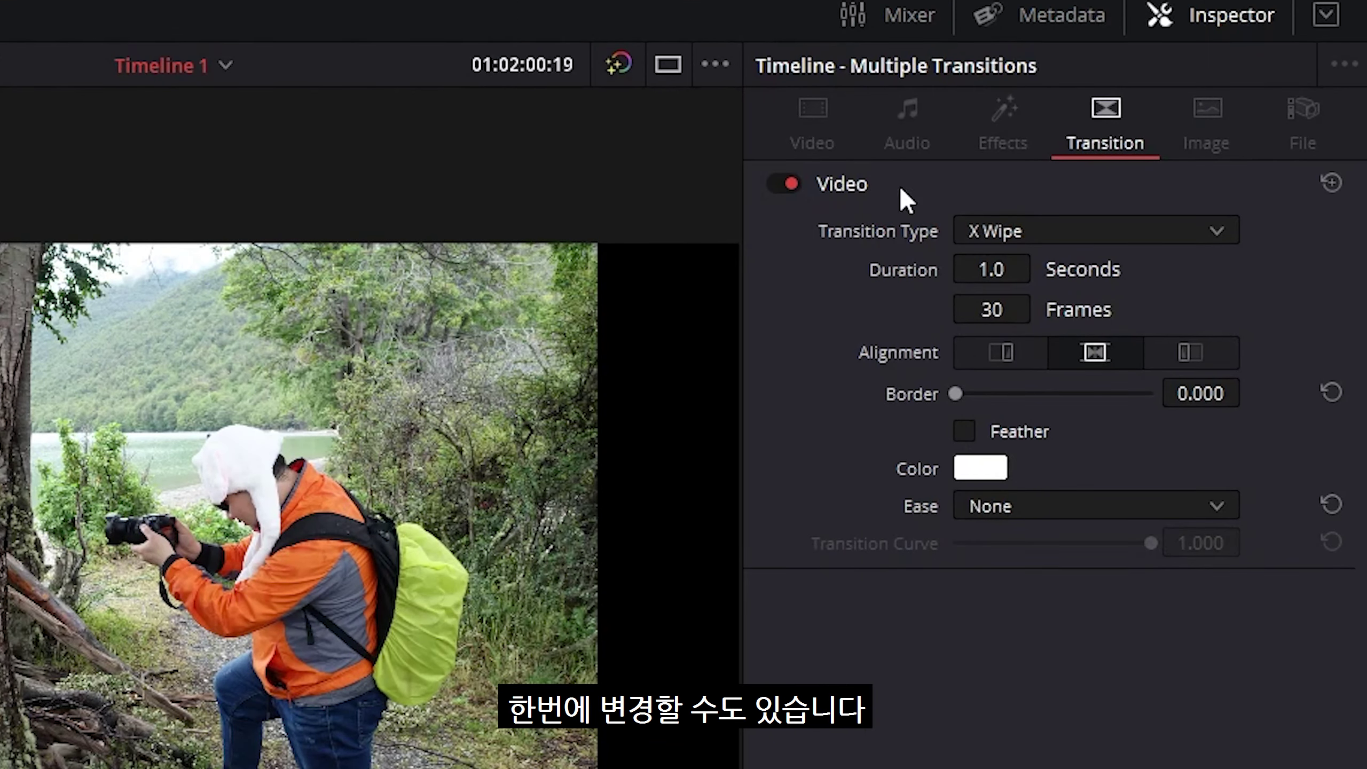
Step: Change the grouped transitions' type to Cross Iris in the Inspector
click(1110, 233)
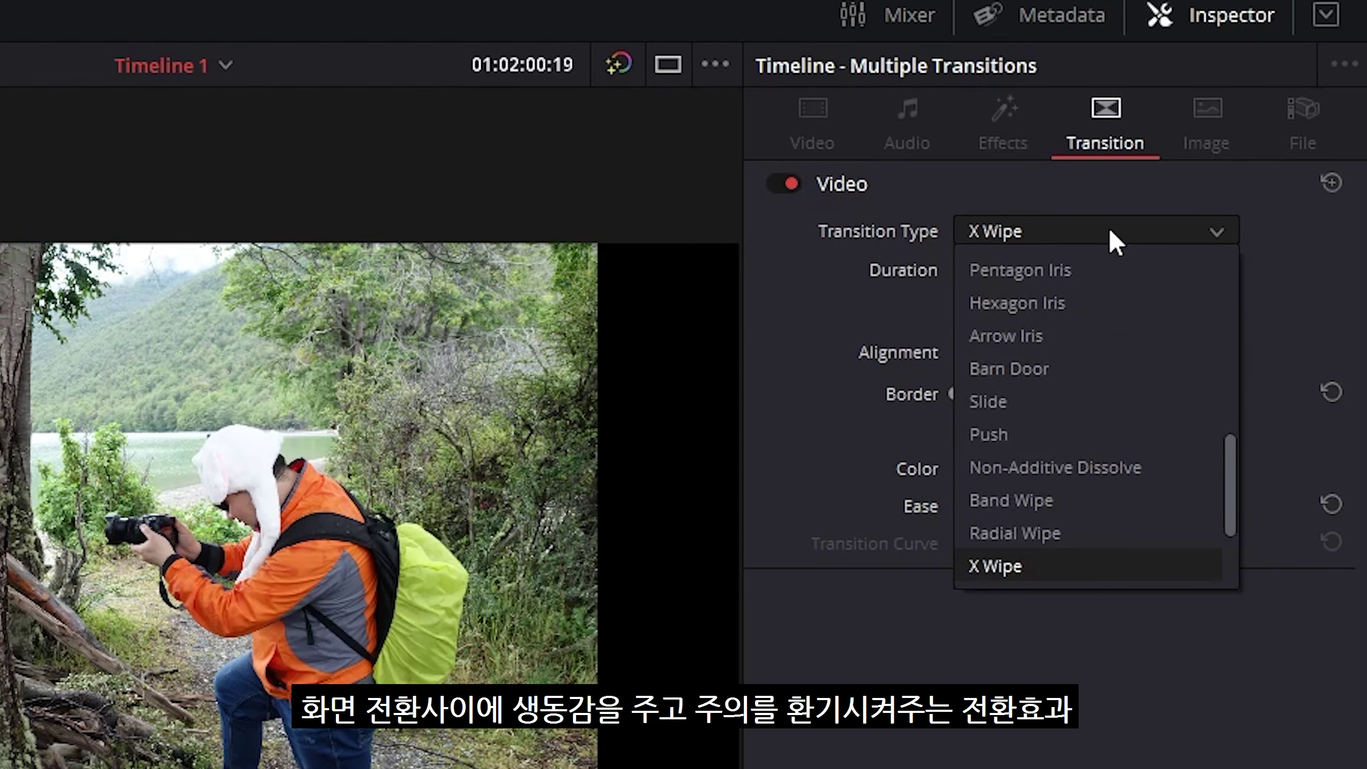
scroll(1173, 377, up, 2)
scroll(1171, 370, up, 3)
scroll(1130, 358, up, 1)
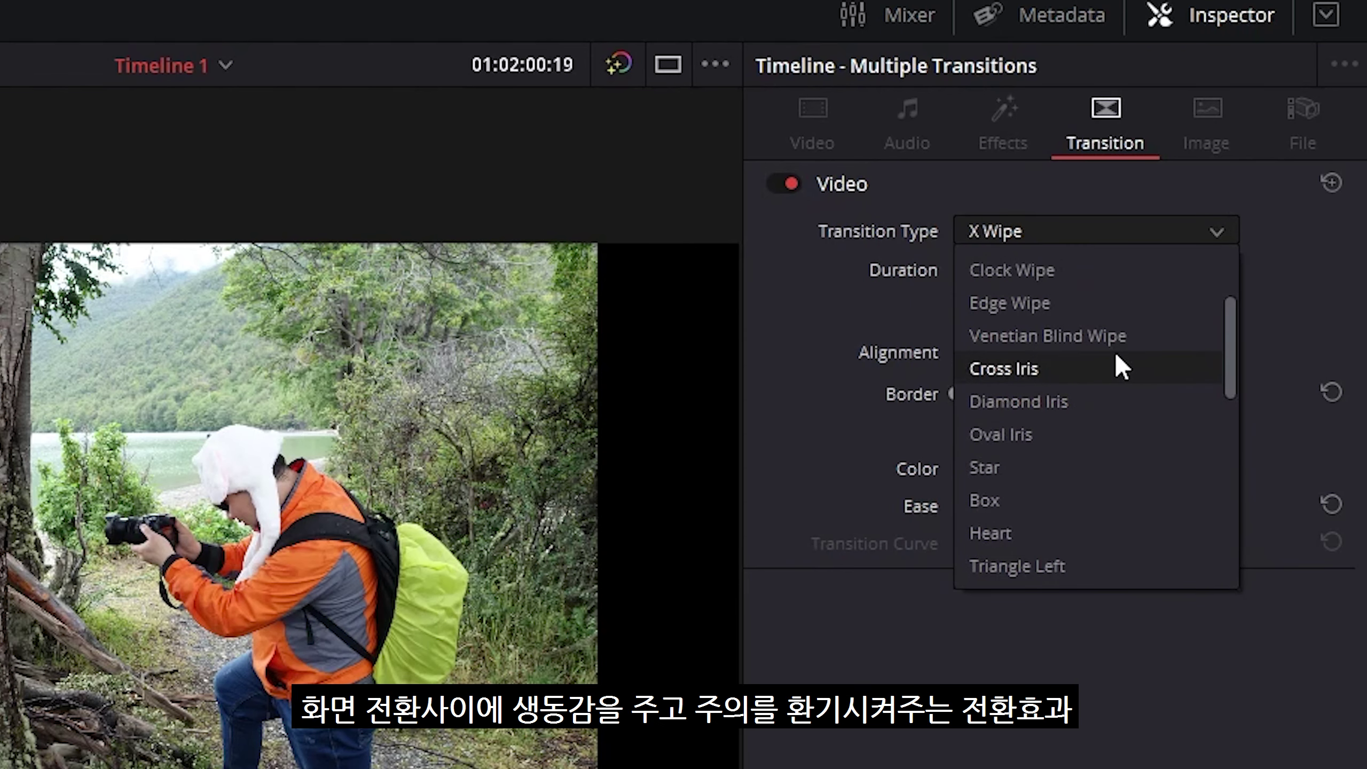
click(1121, 368)
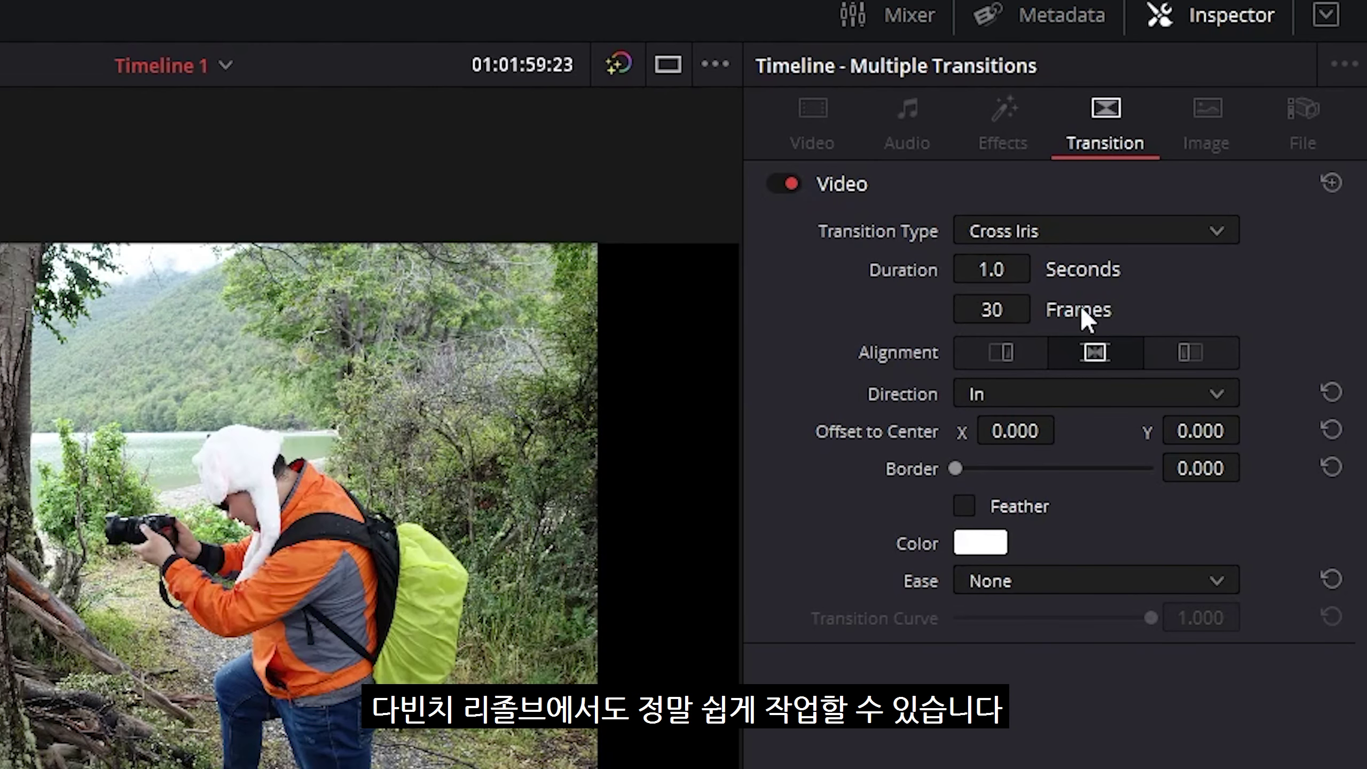
Step: Switch the grouped transitions to Center Wipe, then to Smooth Cut
click(1124, 231)
click(1057, 369)
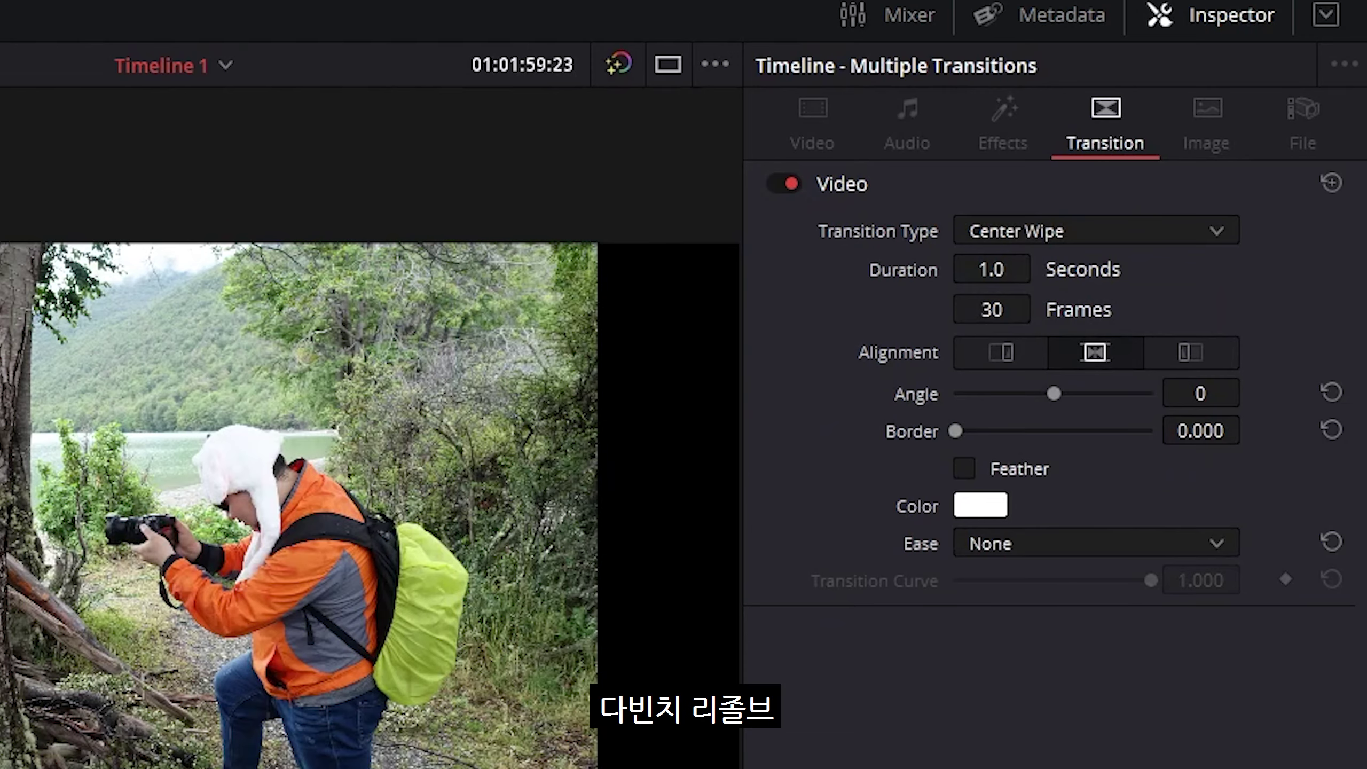
click(1085, 232)
scroll(1071, 420, down, 3)
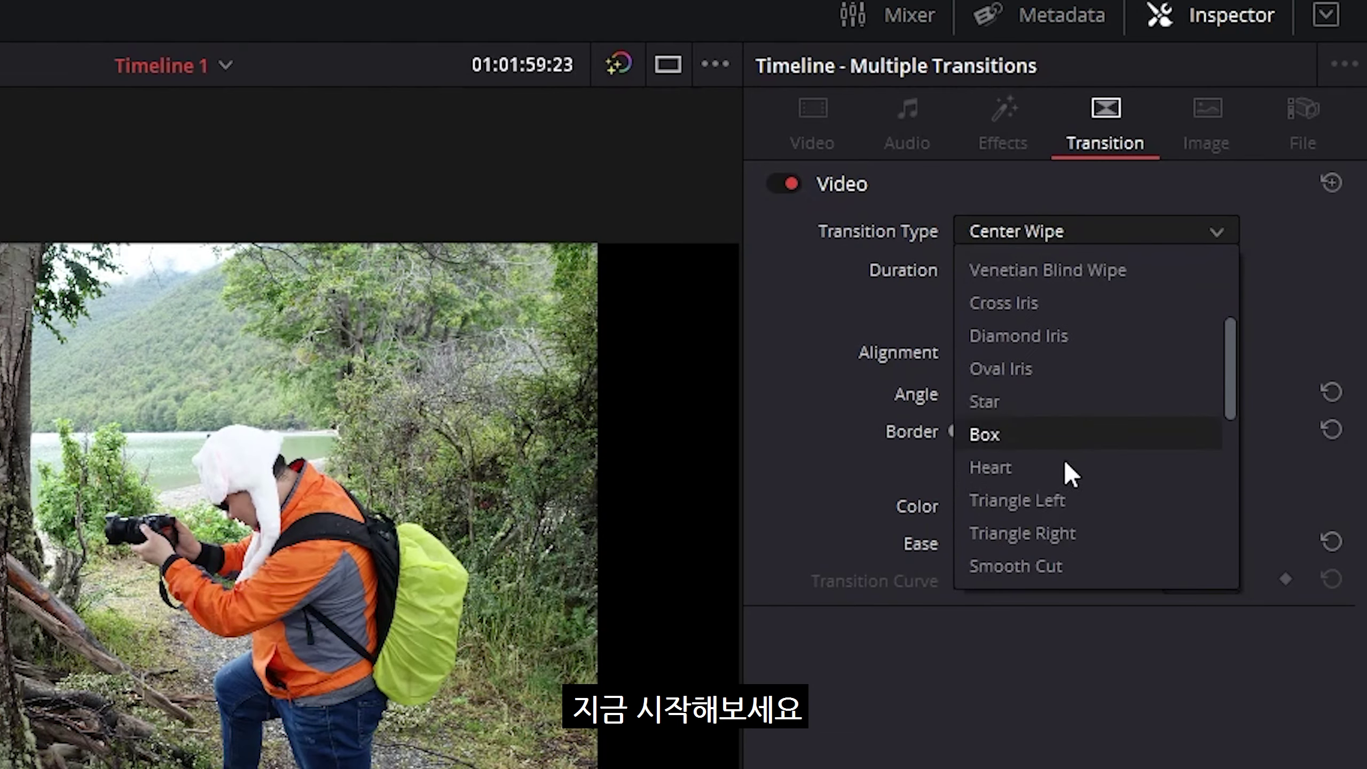
click(1023, 560)
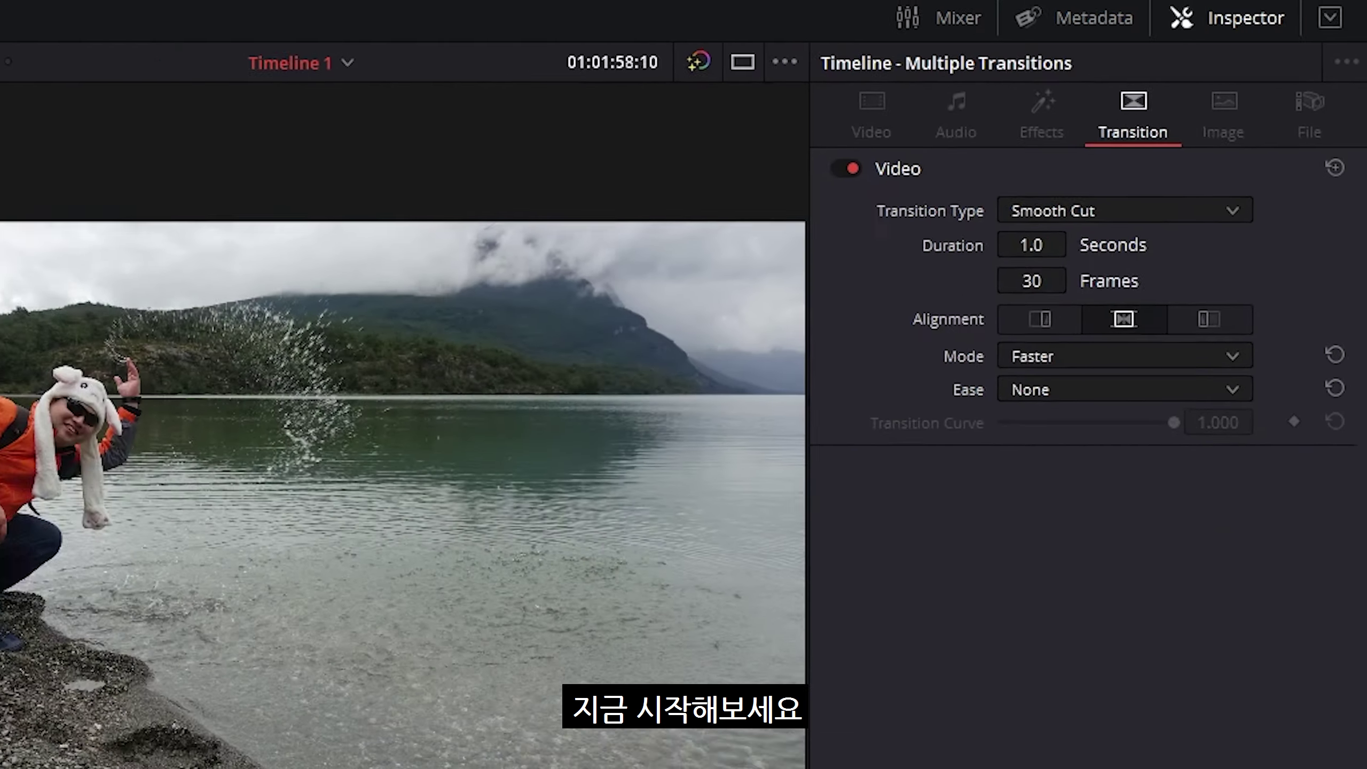